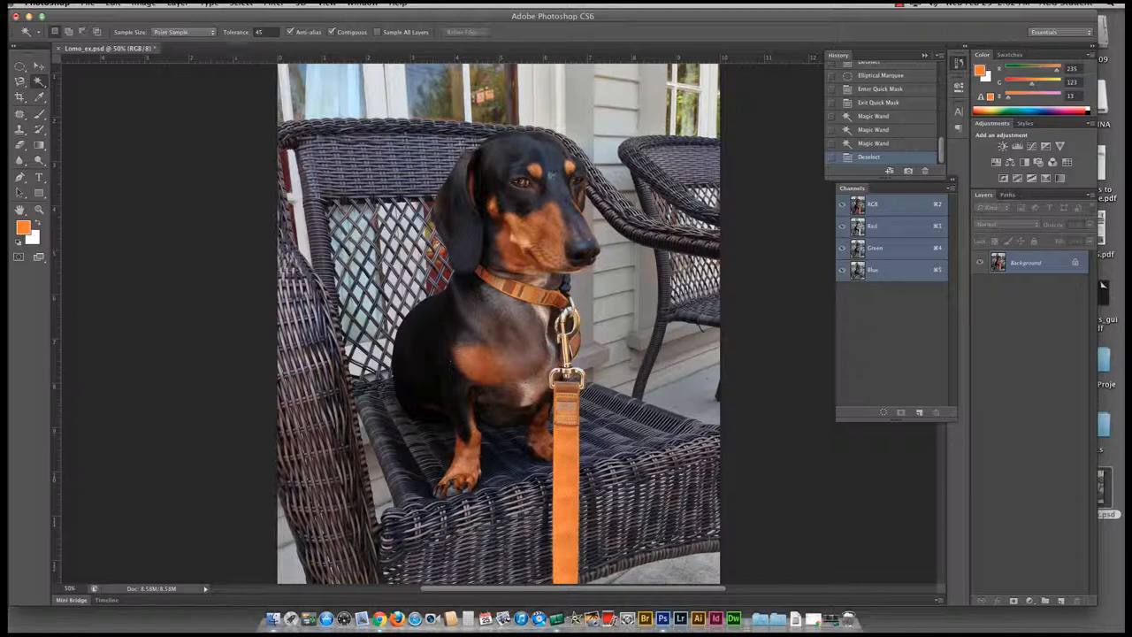
# Select the tan fur on the dog's cheek with the contiguous Magic Wand at tolerance 45, and clear the selection.
pyautogui.click(529, 230)
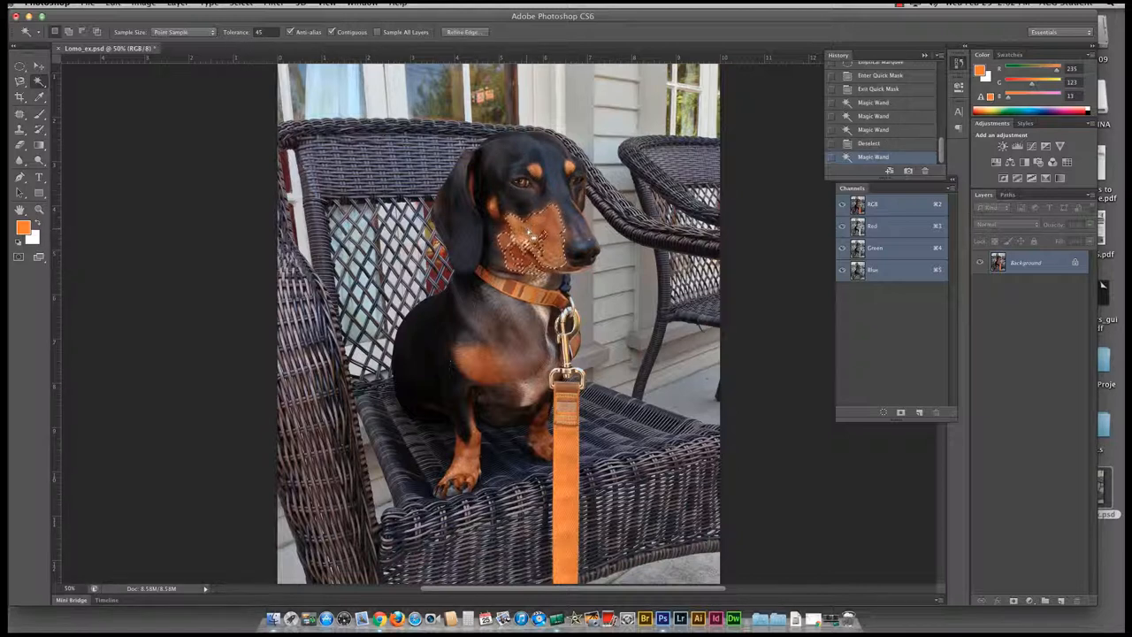
pyautogui.press('super+plus')
pyautogui.press('super+plus')
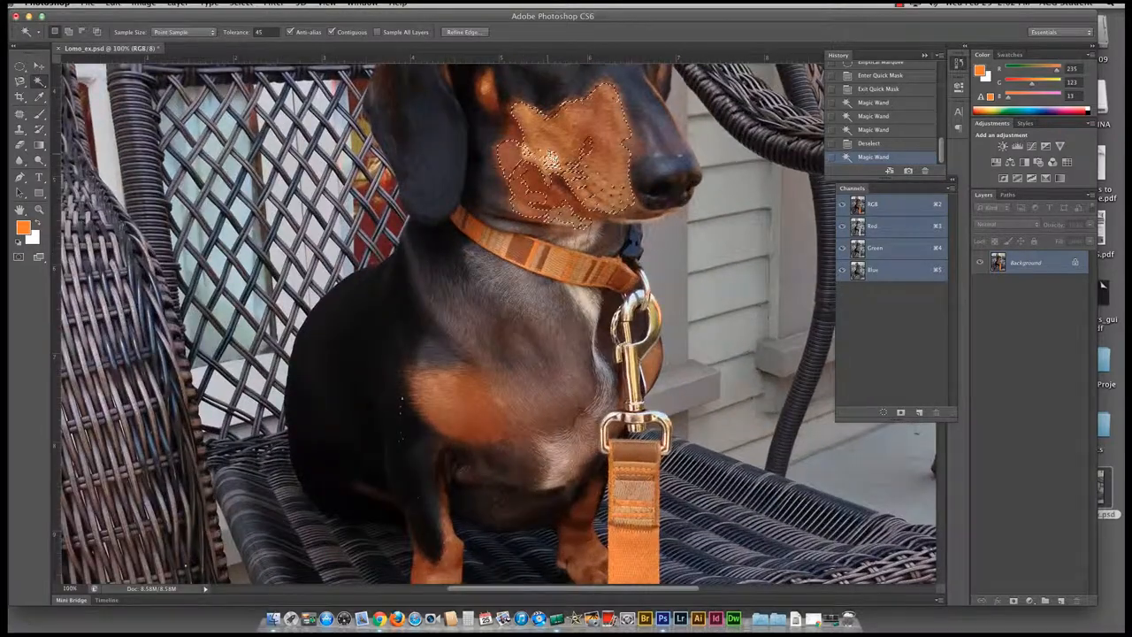
pyautogui.scroll(3, 550, 158)
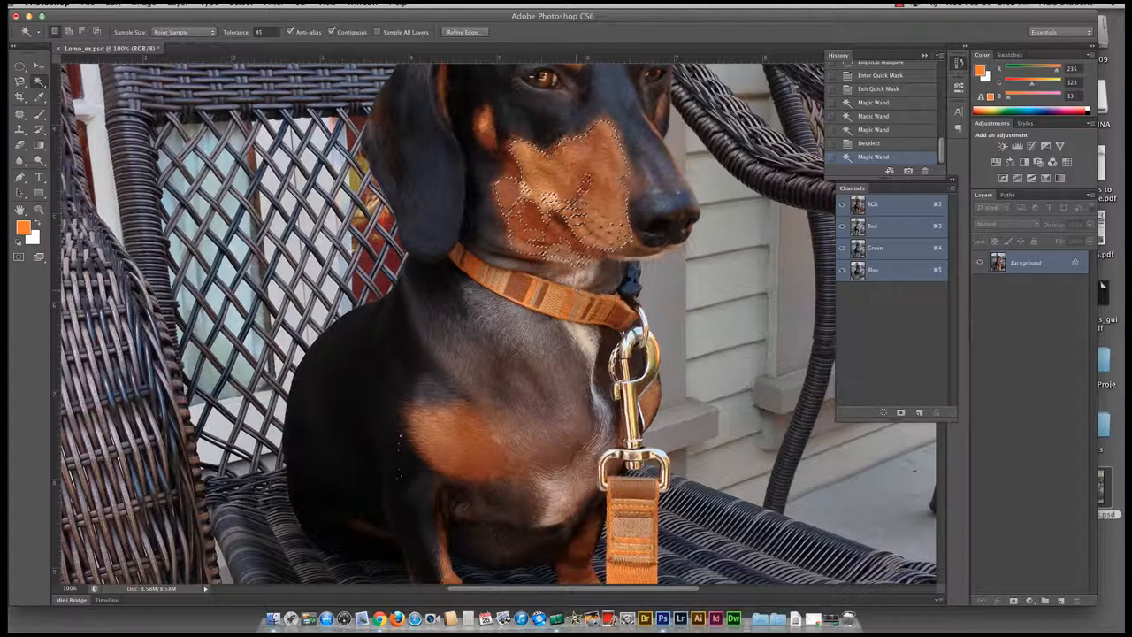
pyautogui.press('super+d')
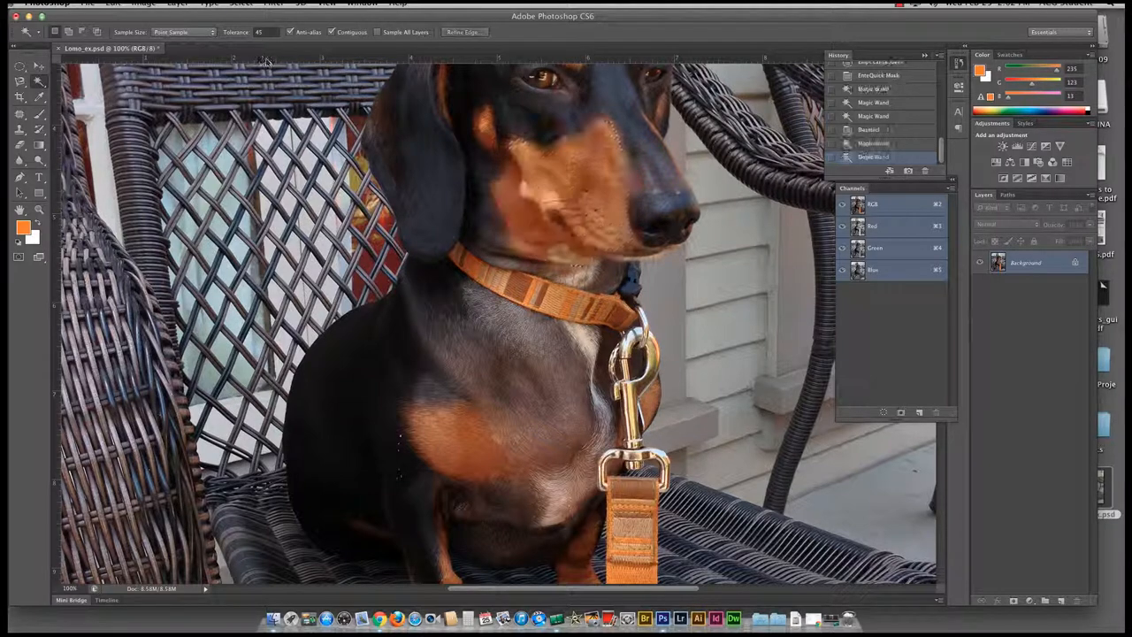
# Turn off Contiguous, select matching tan colours throughout the photo from the dog's cheek with the Magic Wand, and clear the selection.
pyautogui.click(158, 4)
pyautogui.click(213, 5)
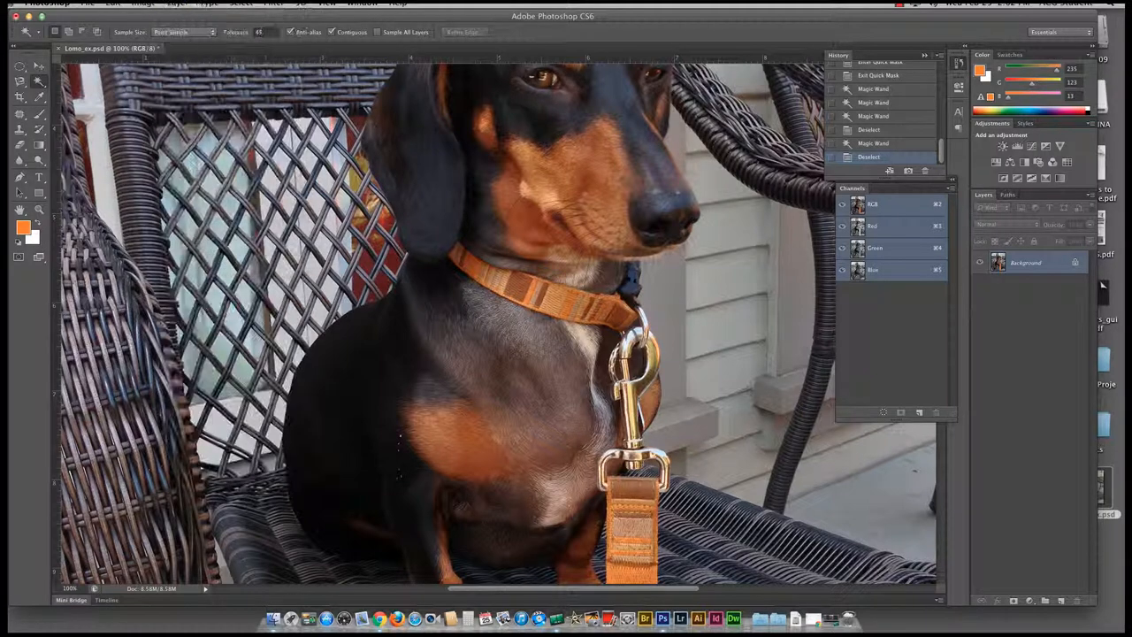
pyautogui.click(333, 33)
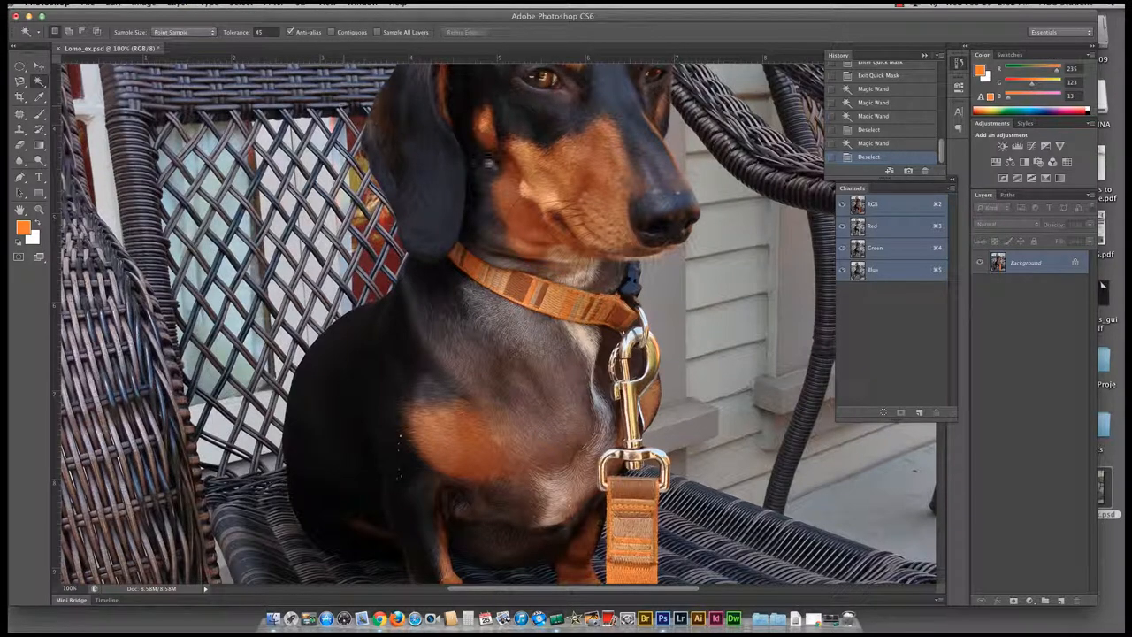
pyautogui.click(572, 159)
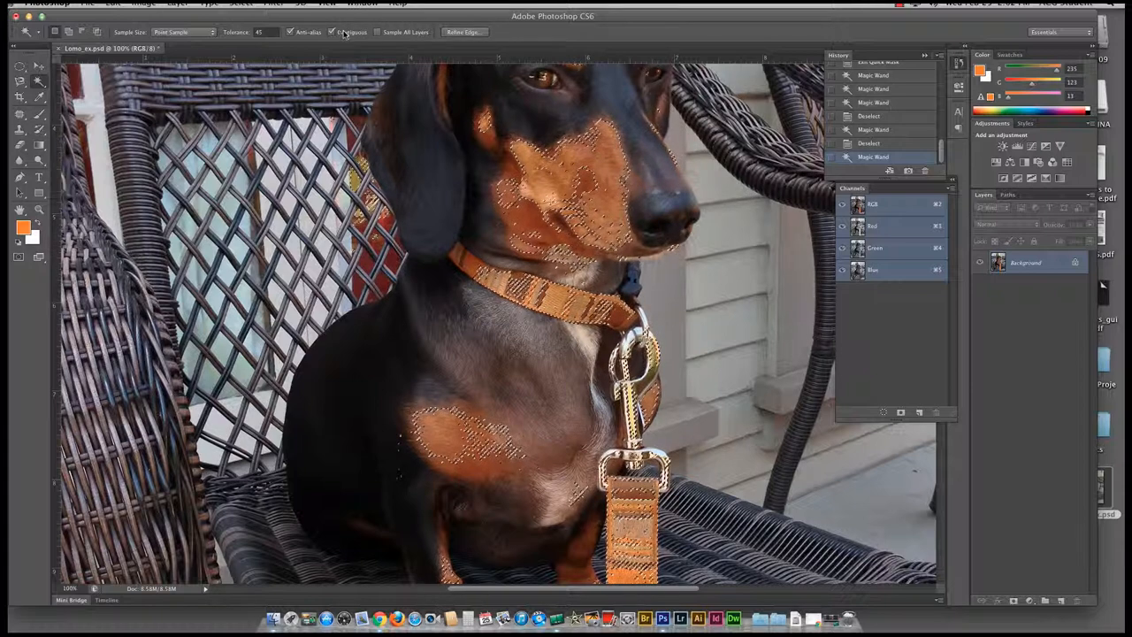
pyautogui.press('super+d')
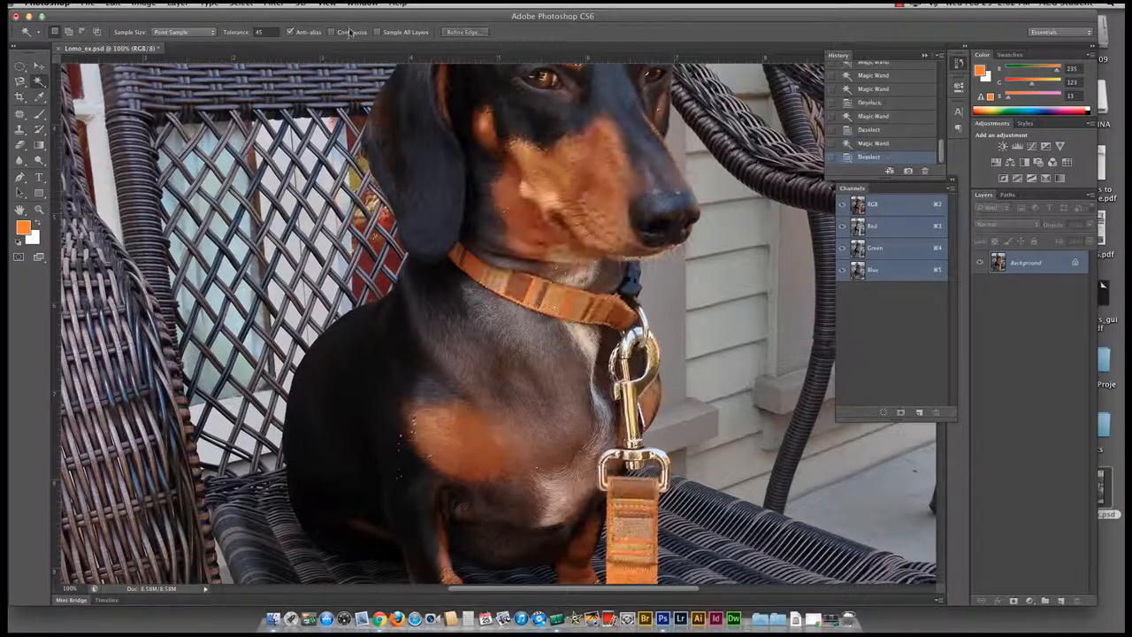
# Turn Contiguous back on, set the Magic Wand tolerance to 10, and select a patch of dark fur on the dog's muzzle bridge.
pyautogui.click(333, 33)
pyautogui.moveTo(245, 37); pyautogui.dragTo(219, 37)
pyautogui.press('super+plus')
pyautogui.press('super+plus')
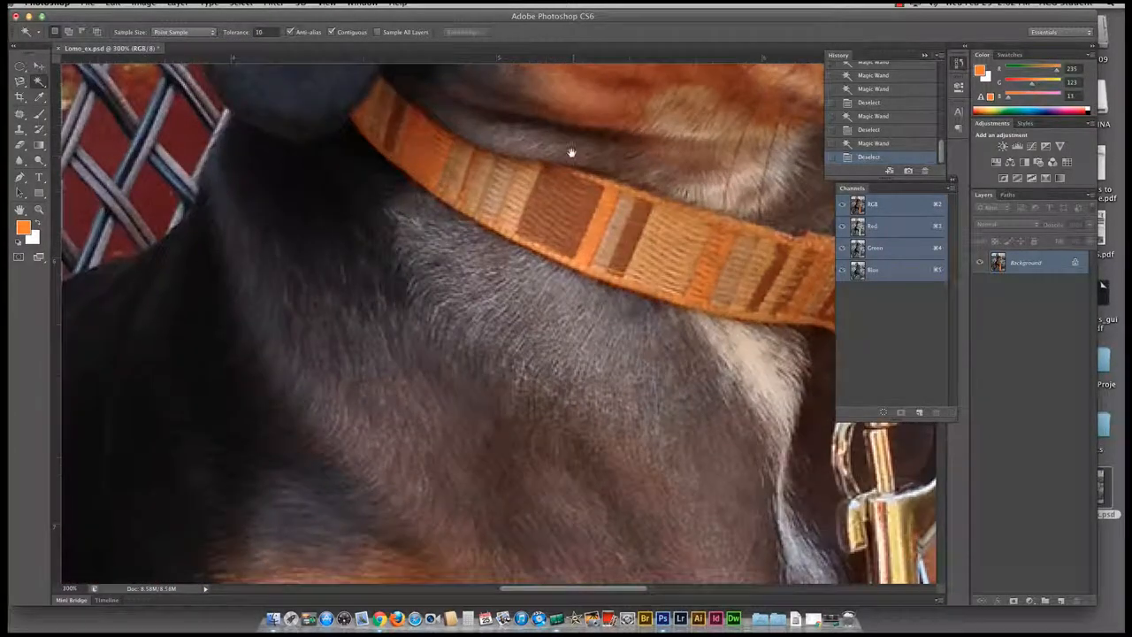
pyautogui.moveTo(572, 153); pyautogui.dragTo(316, 450)
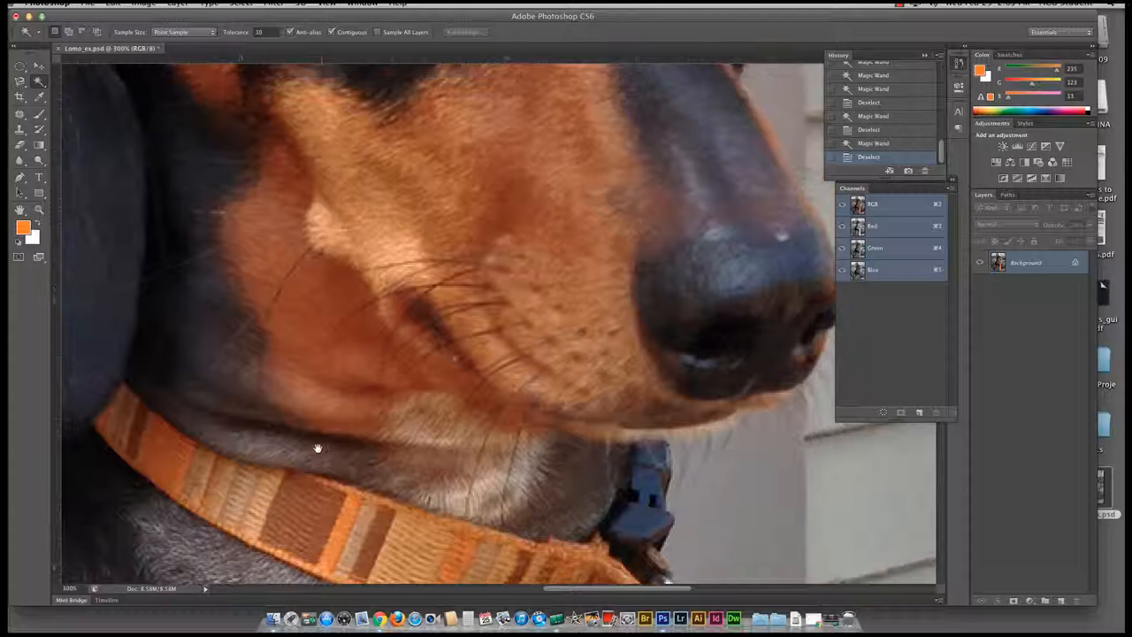
pyautogui.click(698, 164)
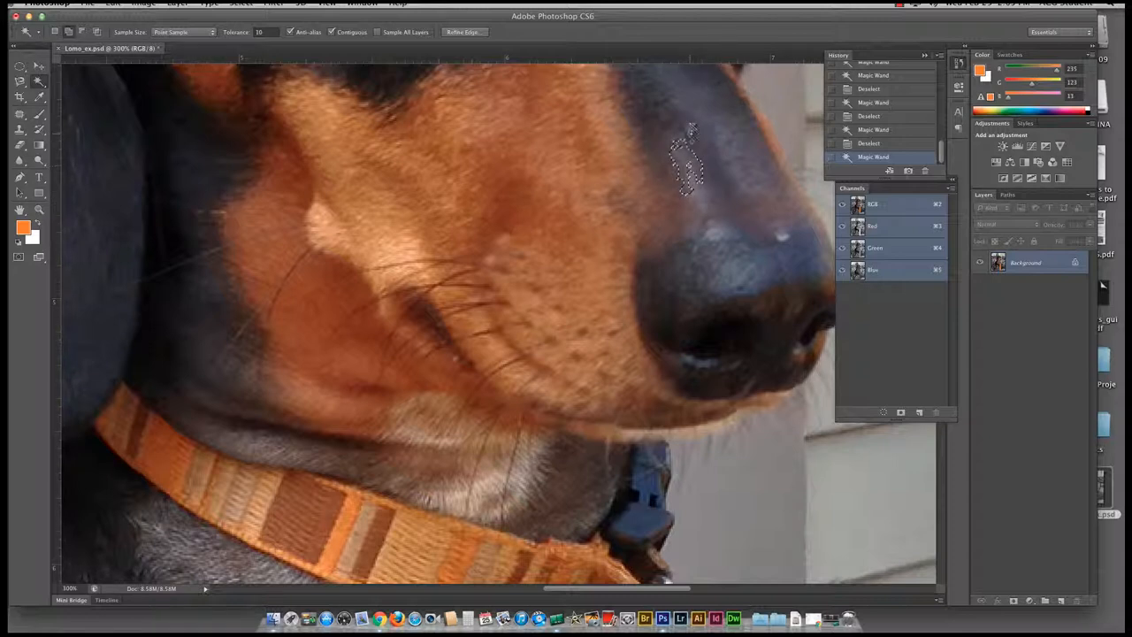
# Add neighbouring dark fur along the muzzle bridge to the Magic Wand selection, and subtract patches just above the nose.
pyautogui.keyDown('shift'); pyautogui.click(643, 129); pyautogui.keyUp('shift')
pyautogui.keyDown('shift'); pyautogui.click(644, 133); pyautogui.keyUp('shift')
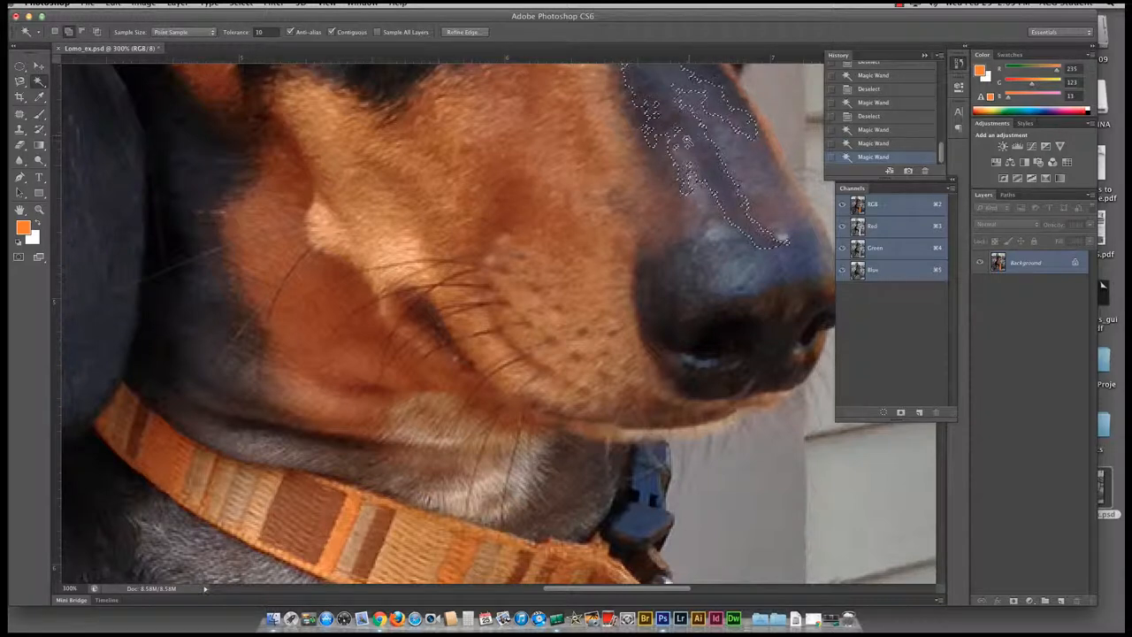
pyautogui.keyDown('shift'); pyautogui.click(645, 131); pyautogui.keyUp('shift')
pyautogui.keyDown('shift'); pyautogui.click(645, 132); pyautogui.keyUp('shift')
pyautogui.keyDown('shift'); pyautogui.click(645, 133); pyautogui.keyUp('shift')
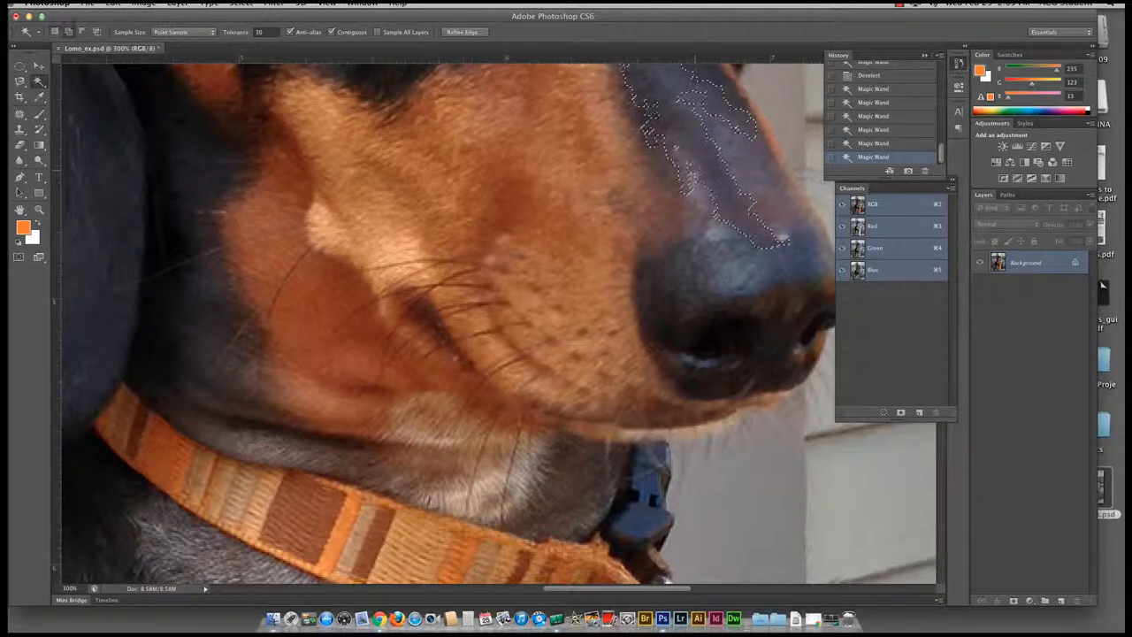
pyautogui.keyDown('shift'); pyautogui.click(730, 132); pyautogui.keyUp('shift')
pyautogui.keyDown('shift'); pyautogui.click(730, 133); pyautogui.keyUp('shift')
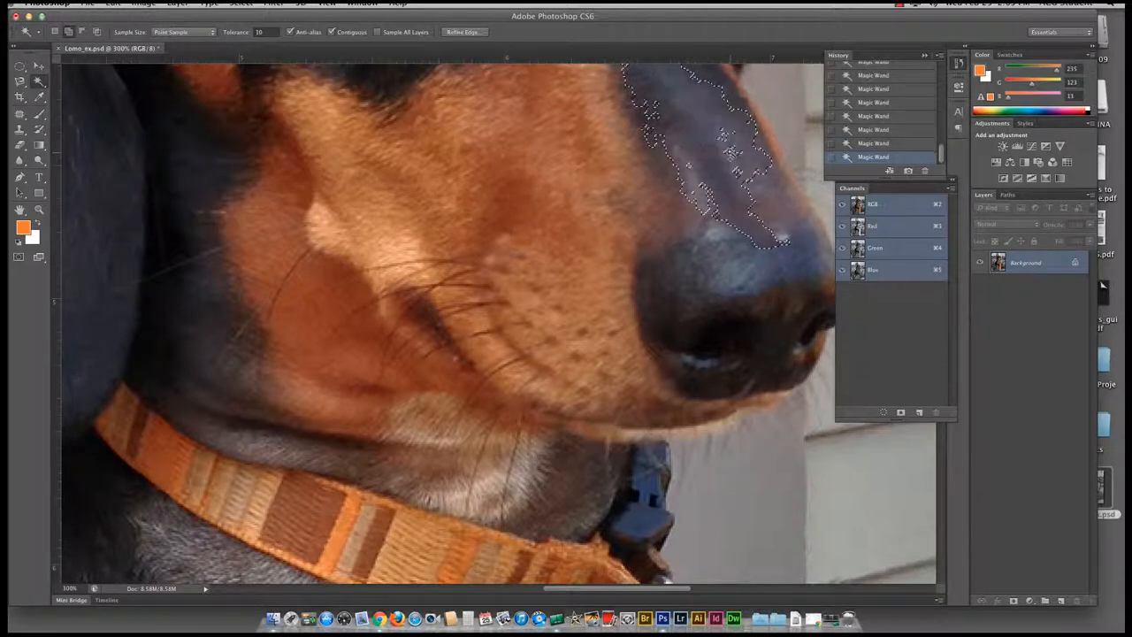
pyautogui.keyDown('shift'); pyautogui.click(728, 133); pyautogui.keyUp('shift')
pyautogui.keyDown('shift'); pyautogui.click(727, 138); pyautogui.keyUp('shift')
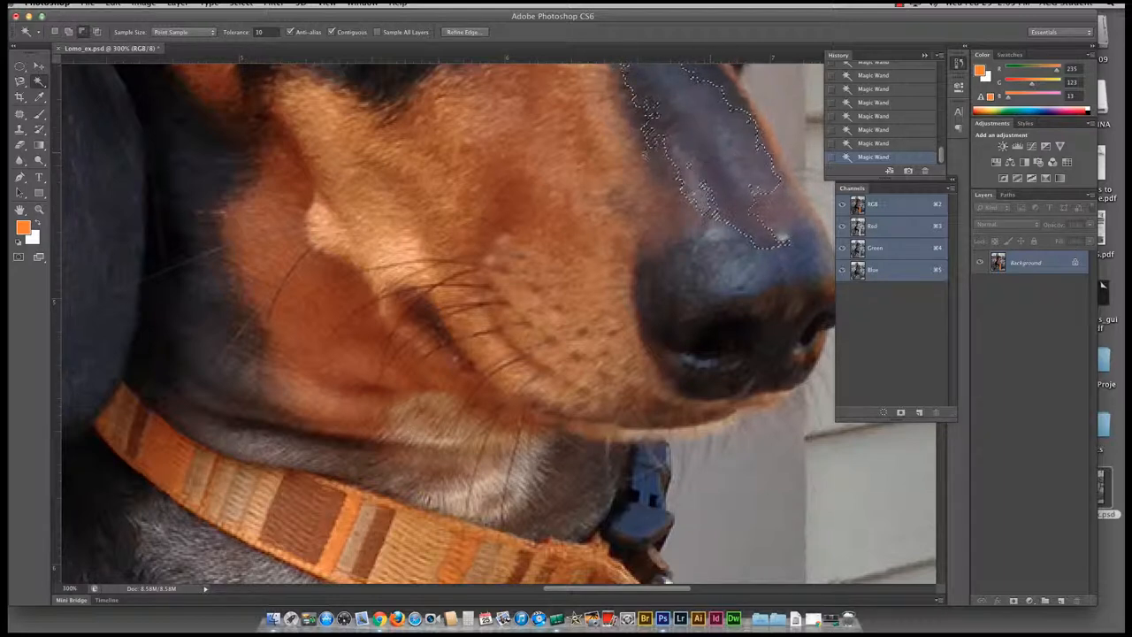
pyautogui.keyDown('alt'); pyautogui.click(737, 217); pyautogui.keyUp('alt')
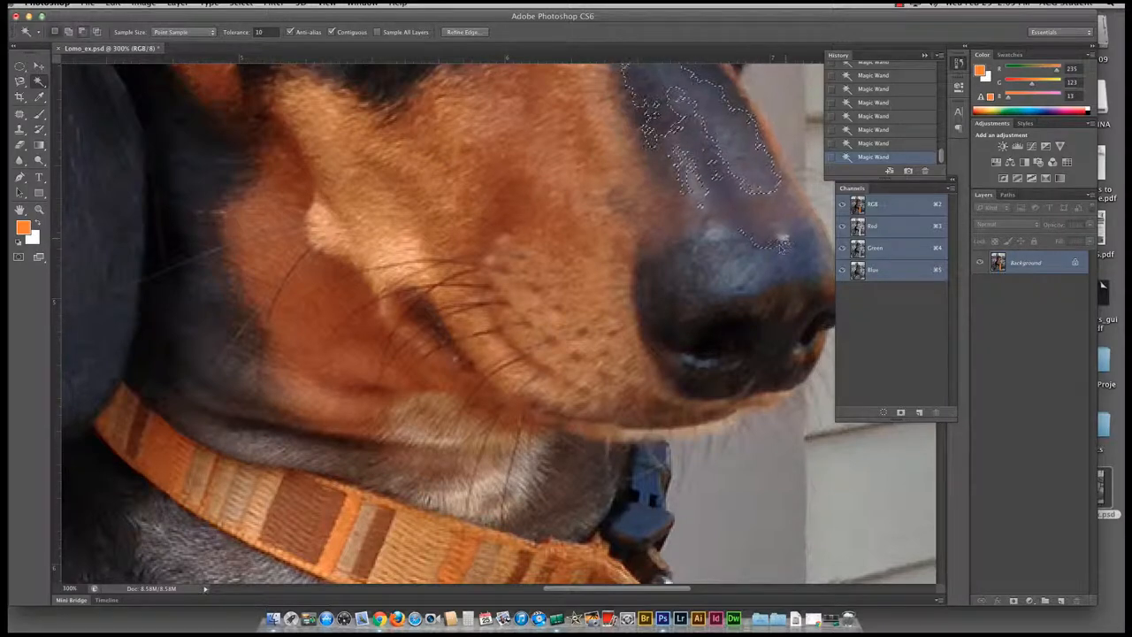
pyautogui.keyDown('alt'); pyautogui.click(741, 237); pyautogui.keyUp('alt')
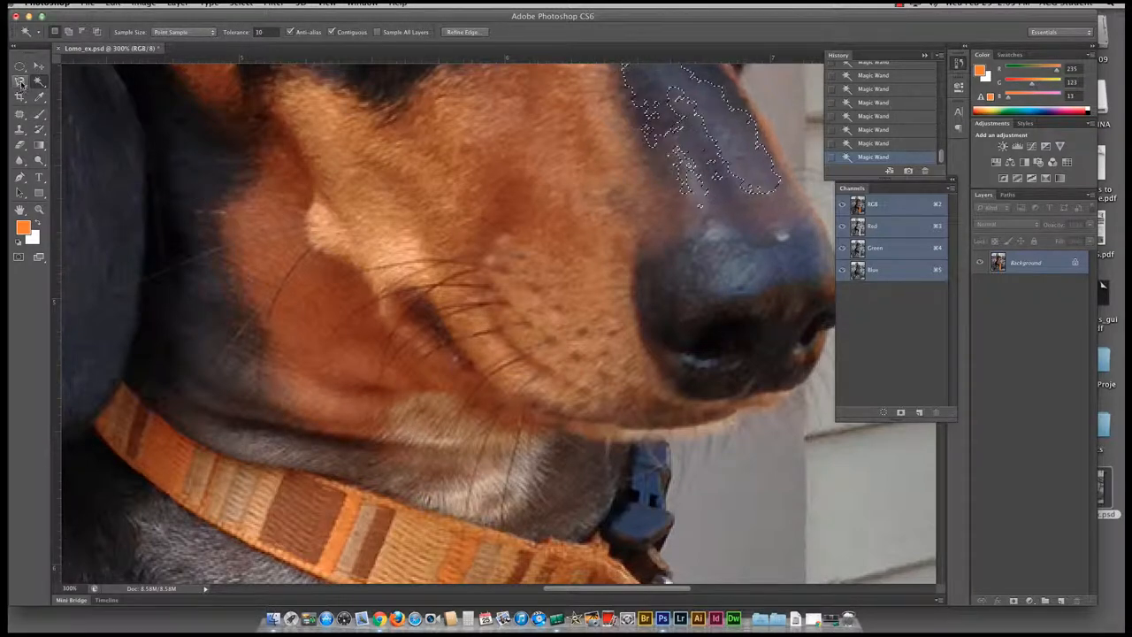
# Use the Lasso Tool to add the rest of the muzzle bridge and the nose to the selection.
pyautogui.moveTo(19, 81); pyautogui.dragTo(77, 79)
pyautogui.click(77, 80)
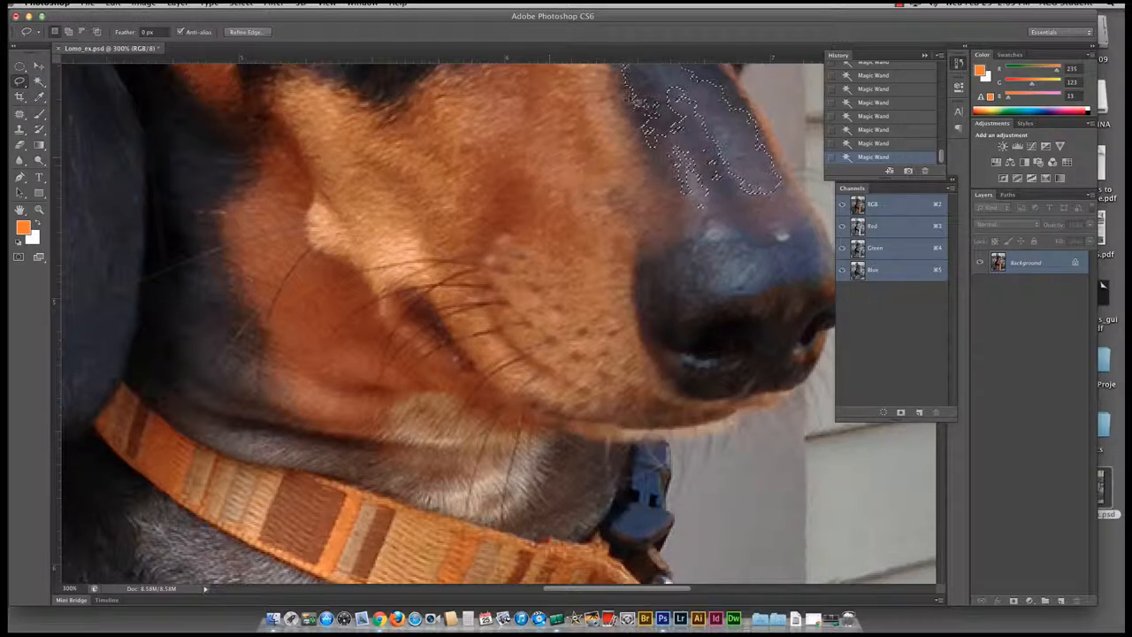
pyautogui.moveTo(794, 232)
pyautogui.mouseDown()
pyautogui.moveTo(718, 251)
pyautogui.moveTo(658, 209)
pyautogui.moveTo(654, 166)
pyautogui.mouseUp()
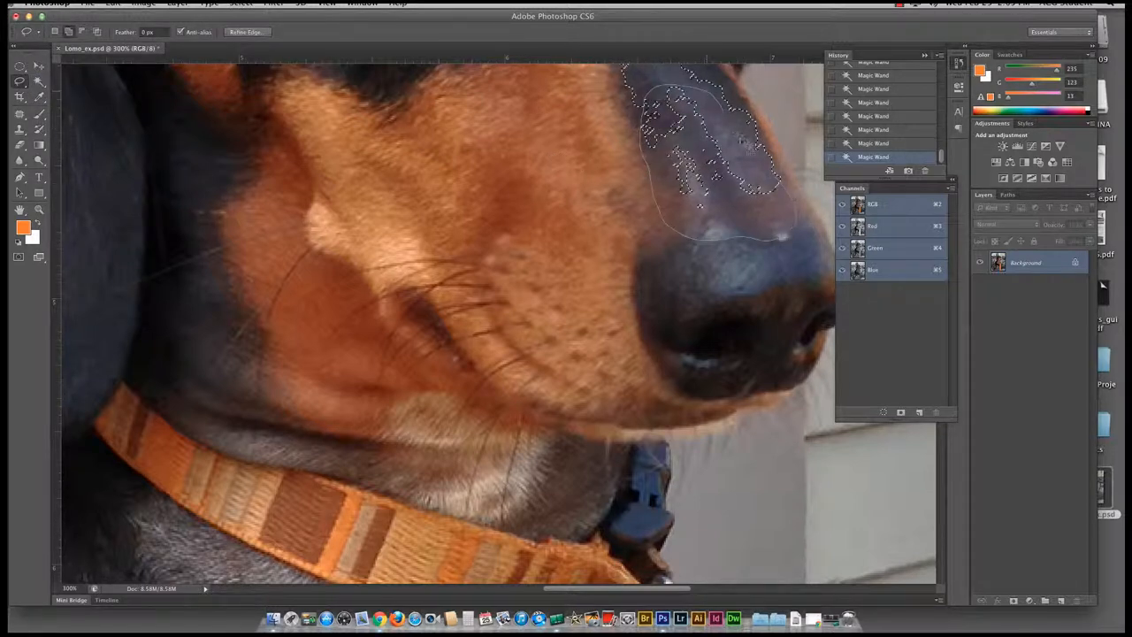
pyautogui.moveTo(778, 180); pyautogui.dragTo(783, 186)
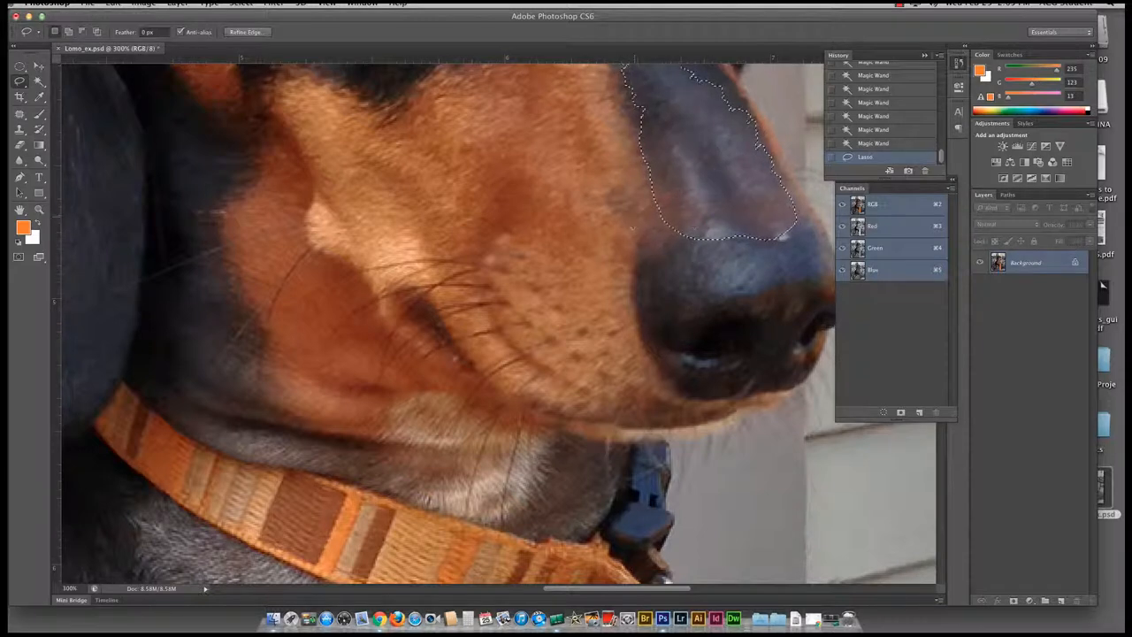
pyautogui.moveTo(659, 222)
pyautogui.mouseDown()
pyautogui.moveTo(640, 286)
pyautogui.moveTo(673, 372)
pyautogui.moveTo(693, 390)
pyautogui.moveTo(747, 393)
pyautogui.moveTo(772, 379)
pyautogui.moveTo(793, 329)
pyautogui.moveTo(804, 354)
pyautogui.moveTo(839, 317)
pyautogui.moveTo(815, 301)
pyautogui.moveTo(809, 244)
pyautogui.moveTo(760, 233)
pyautogui.mouseUp()
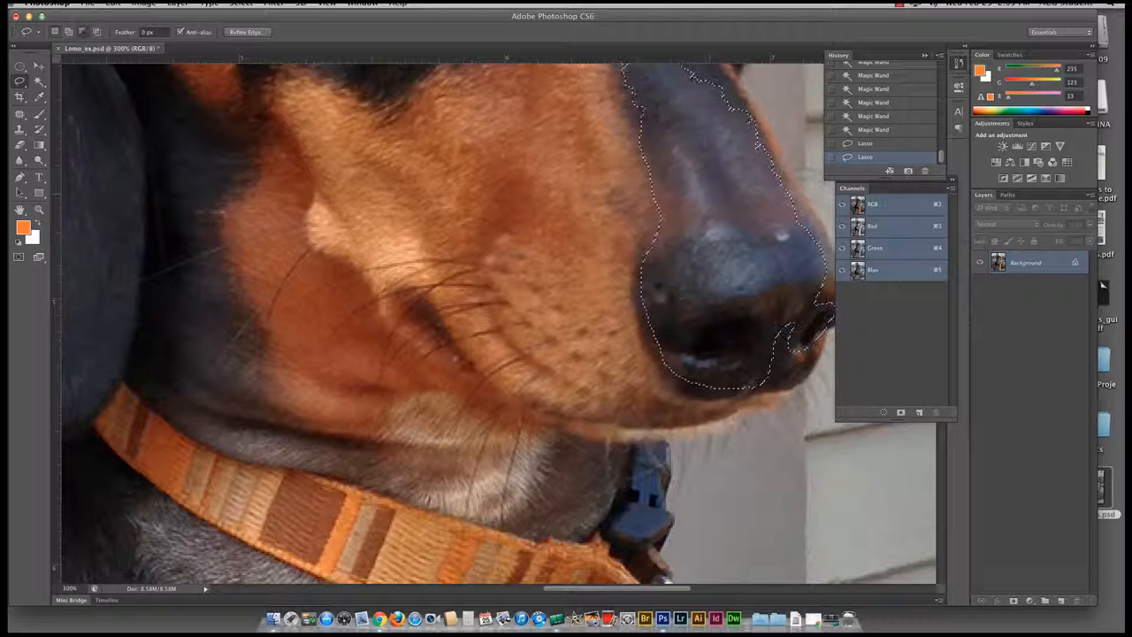
# Subtract the lower part of the nose and the leftover fragment beneath it from the selection with the Lasso Tool.
pyautogui.moveTo(646, 264)
pyautogui.mouseDown()
pyautogui.moveTo(698, 408)
pyautogui.moveTo(647, 365)
pyautogui.mouseUp()
pyautogui.moveTo(741, 345)
pyautogui.mouseDown()
pyautogui.moveTo(854, 331)
pyautogui.moveTo(741, 253)
pyautogui.mouseUp()
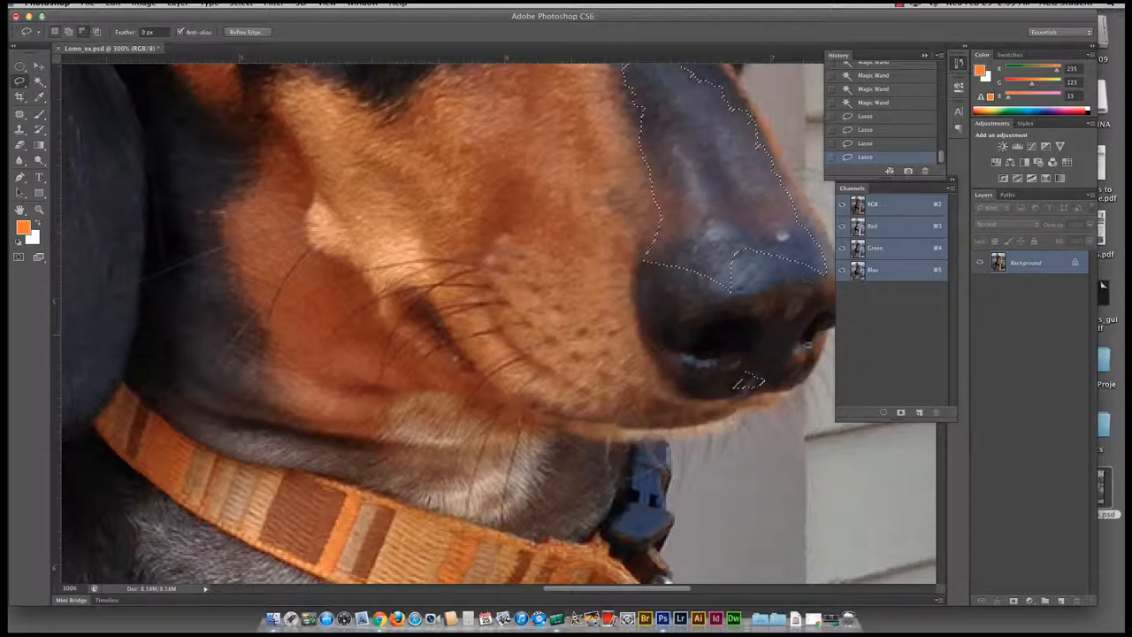
pyautogui.moveTo(778, 364); pyautogui.dragTo(786, 364)
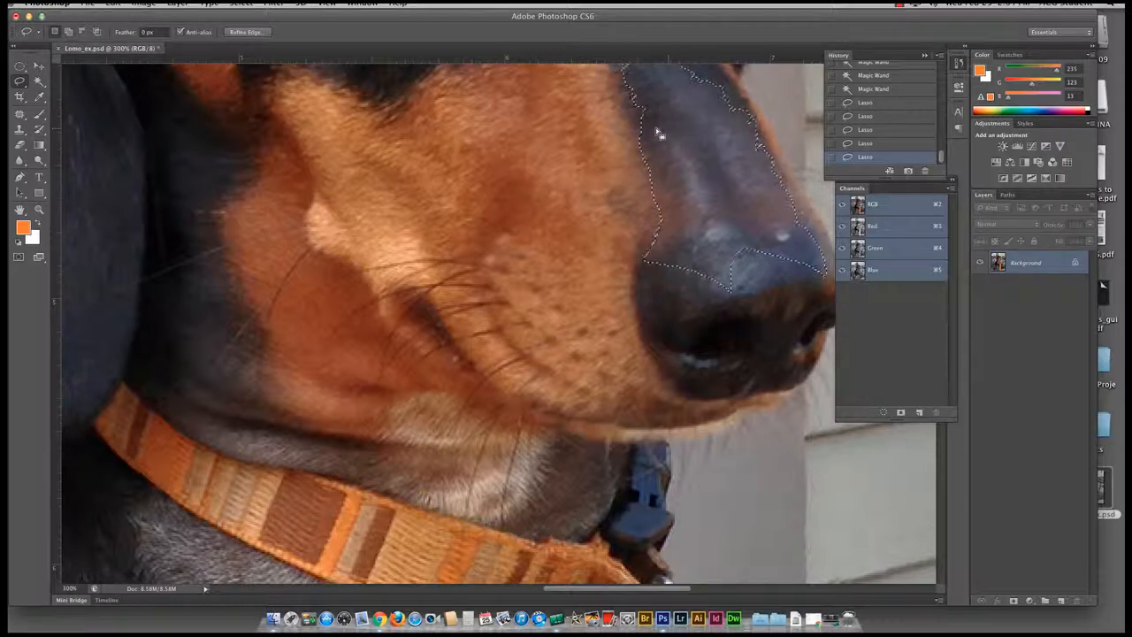
# Use the Magic Wand to add dark areas on the side of the nose and subtract small patches on the nose and muzzle bridge.
pyautogui.click(39, 80)
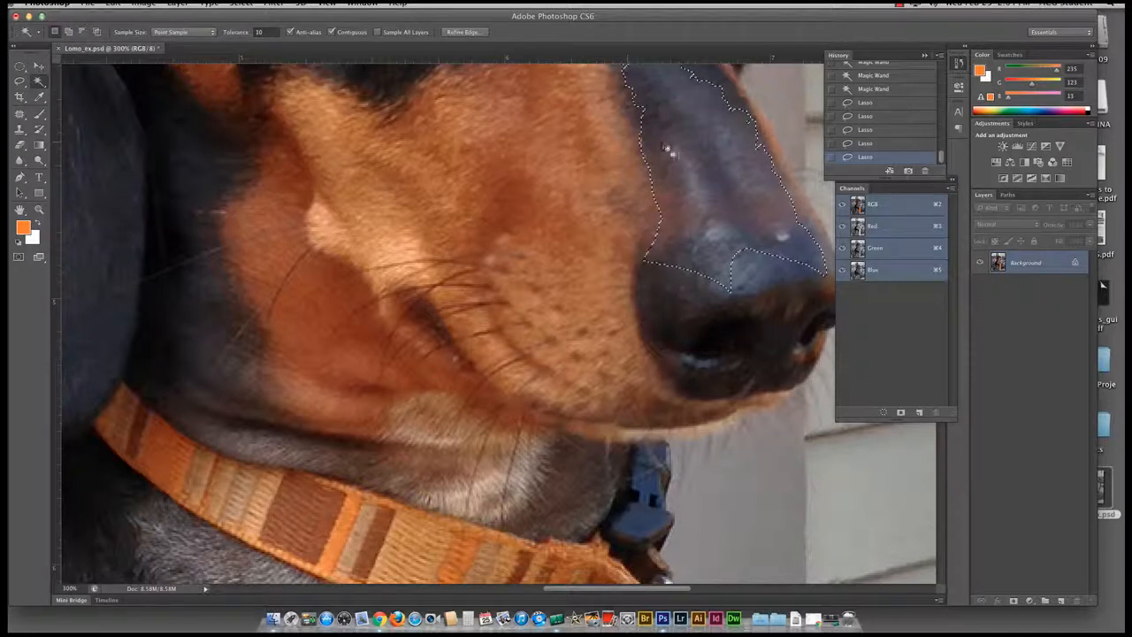
pyautogui.keyDown('shift'); pyautogui.click(670, 148); pyautogui.keyUp('shift')
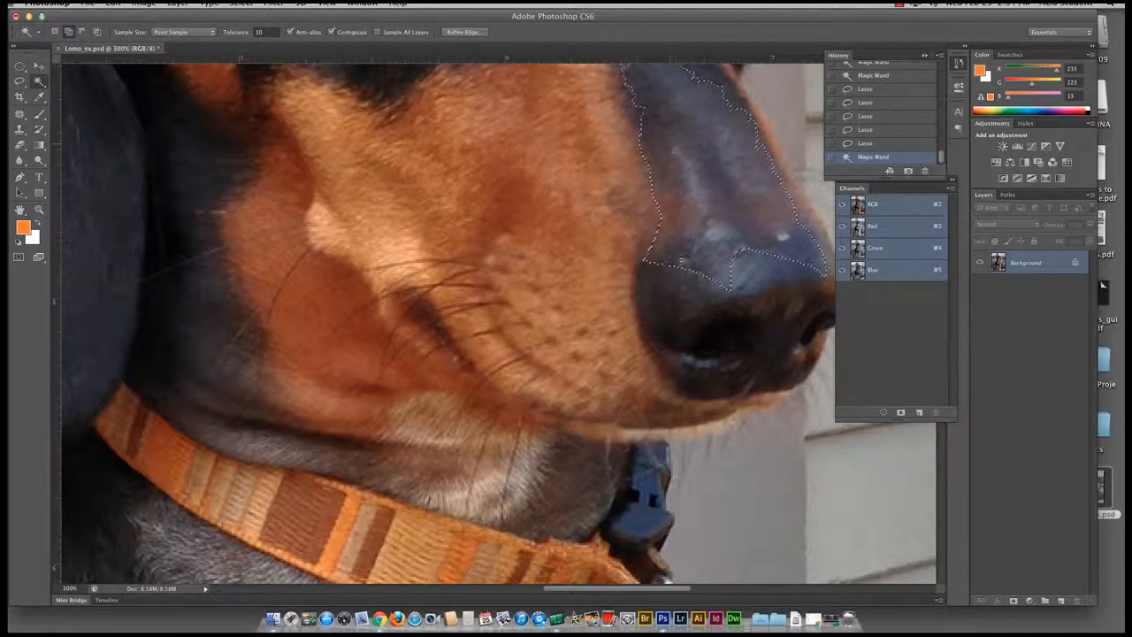
pyautogui.keyDown('shift'); pyautogui.click(682, 259); pyautogui.keyUp('shift')
pyautogui.keyDown('shift'); pyautogui.click(688, 253); pyautogui.keyUp('shift')
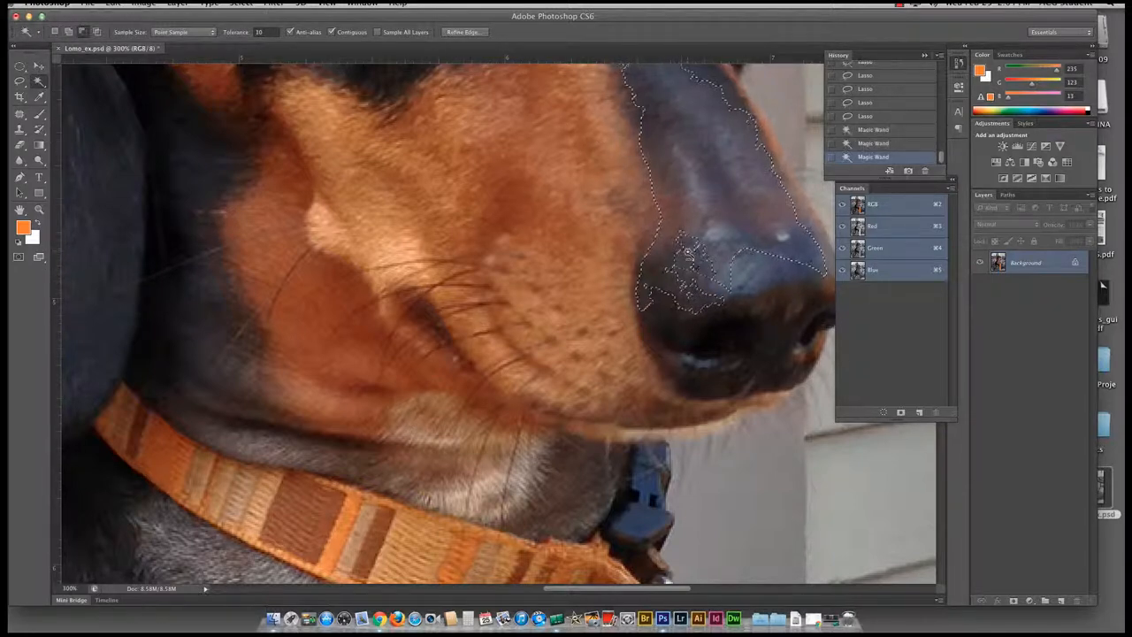
pyautogui.keyDown('shift'); pyautogui.click(696, 212); pyautogui.keyUp('shift')
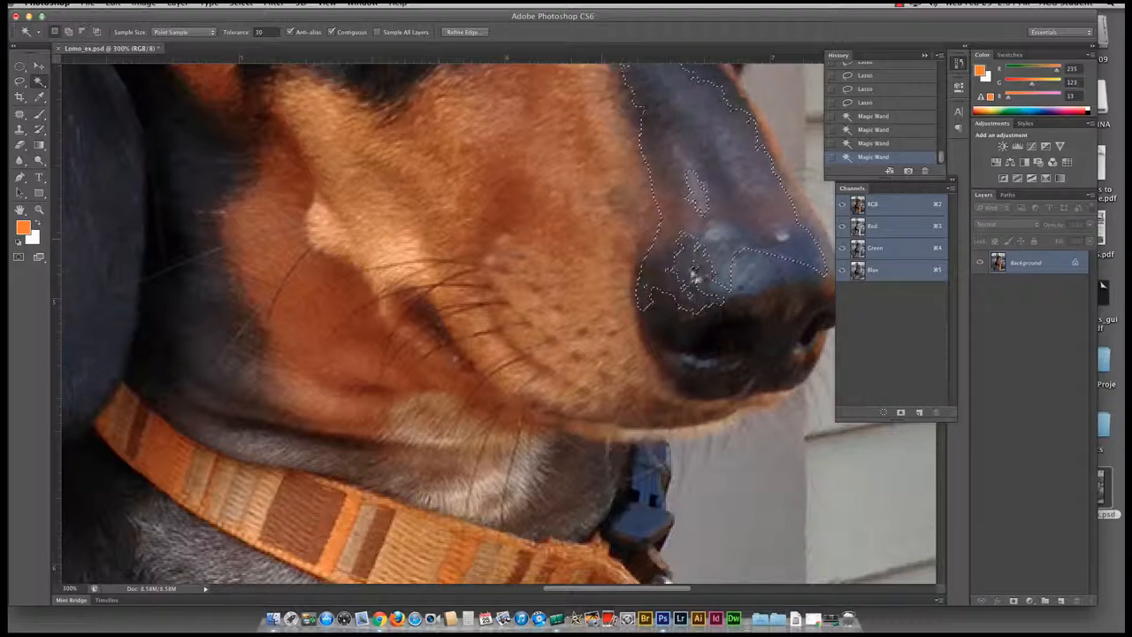
# Enter Quick Mask mode and brush in white over the upper muzzle, both eyes and the nose to extend the selection.
pyautogui.press('super+minus')
pyautogui.moveTo(684, 238); pyautogui.dragTo(543, 326)
pyautogui.press('q')
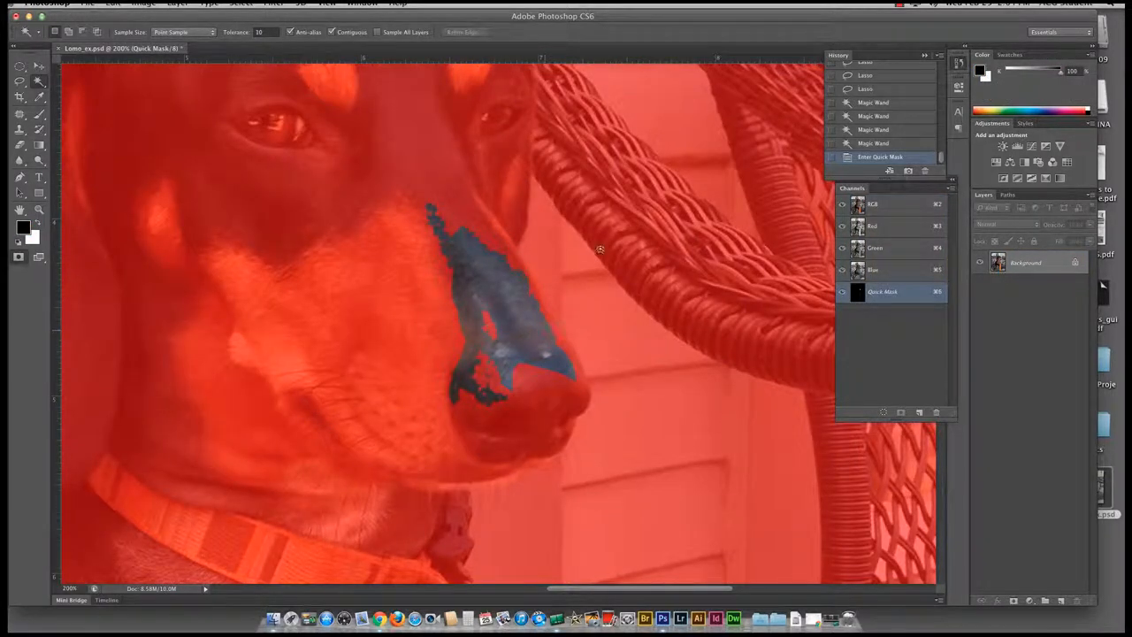
pyautogui.press('b')
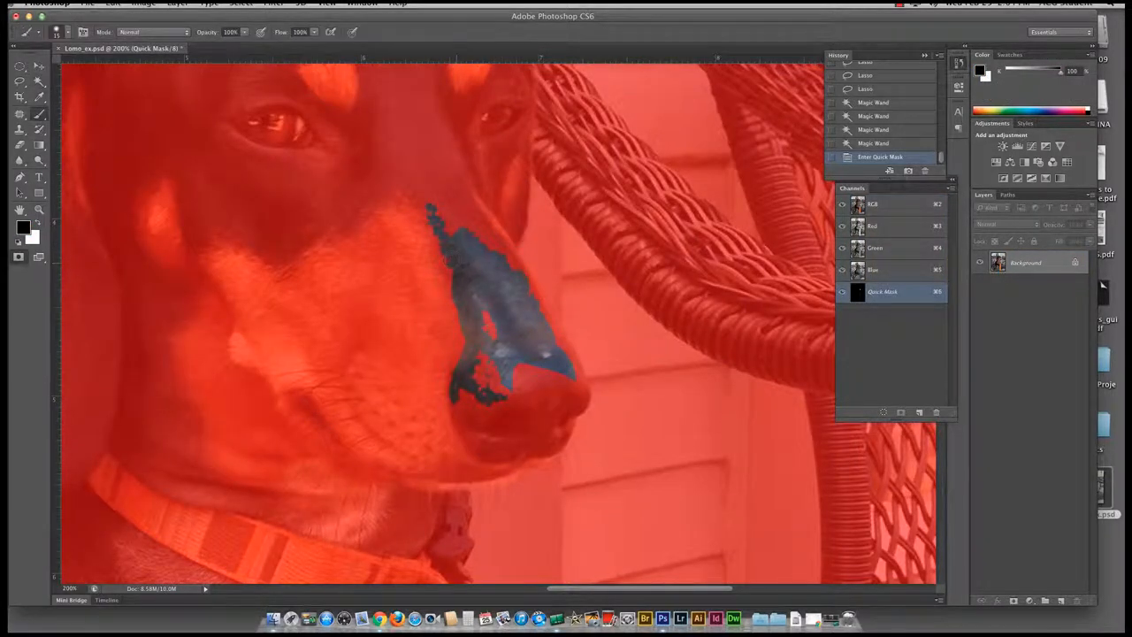
pyautogui.moveTo(430, 214)
pyautogui.mouseDown()
pyautogui.moveTo(451, 249)
pyautogui.moveTo(475, 230)
pyautogui.moveTo(458, 257)
pyautogui.moveTo(469, 266)
pyautogui.moveTo(441, 270)
pyautogui.moveTo(474, 227)
pyautogui.moveTo(428, 228)
pyautogui.moveTo(483, 111)
pyautogui.moveTo(489, 129)
pyautogui.moveTo(516, 116)
pyautogui.moveTo(452, 187)
pyautogui.moveTo(255, 150)
pyautogui.moveTo(292, 113)
pyautogui.moveTo(269, 107)
pyautogui.moveTo(296, 133)
pyautogui.mouseUp()
pyautogui.press('x')
pyautogui.moveTo(492, 364)
pyautogui.mouseDown()
pyautogui.moveTo(467, 414)
pyautogui.moveTo(492, 416)
pyautogui.moveTo(580, 378)
pyautogui.mouseUp()
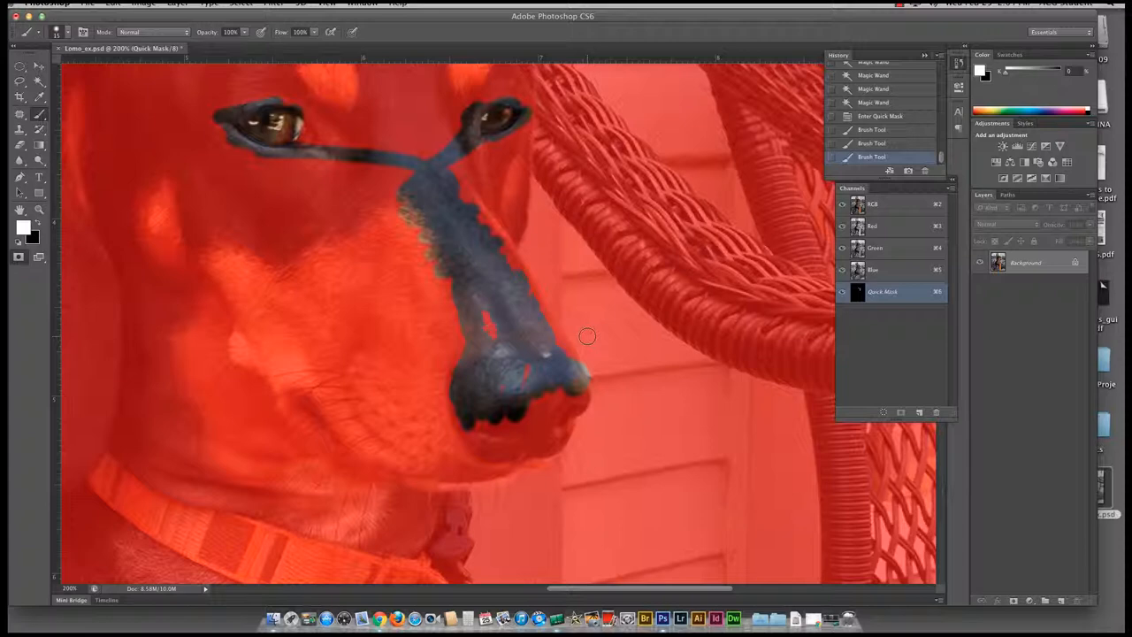
# Exit Quick Mask mode with the Magic Wand active, and clear the painted selection.
pyautogui.press('w')
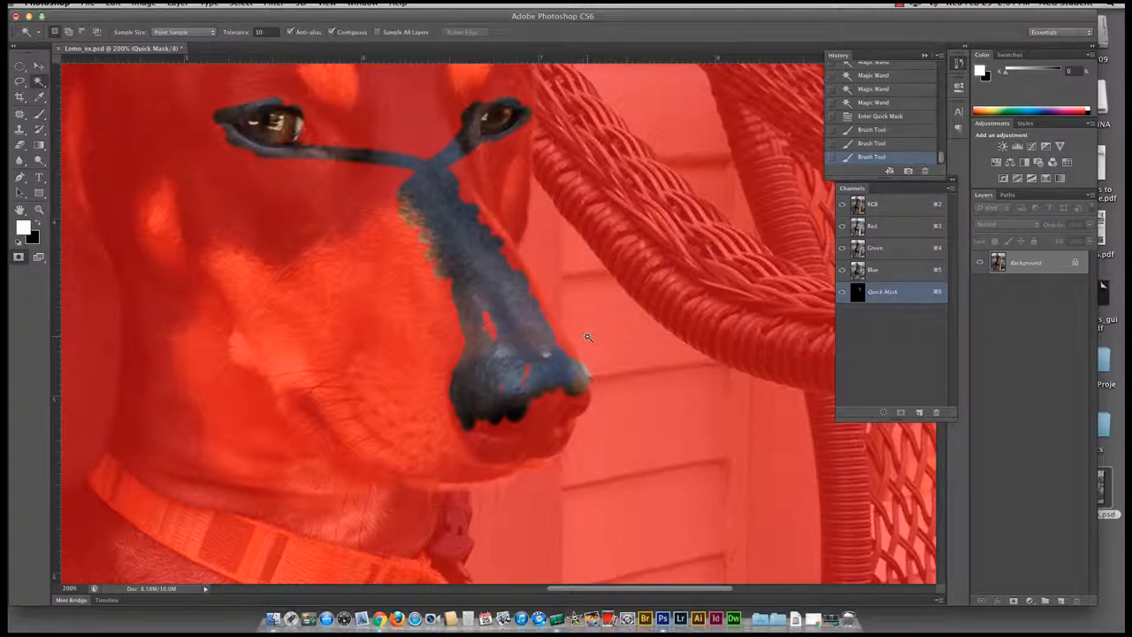
pyautogui.press('q')
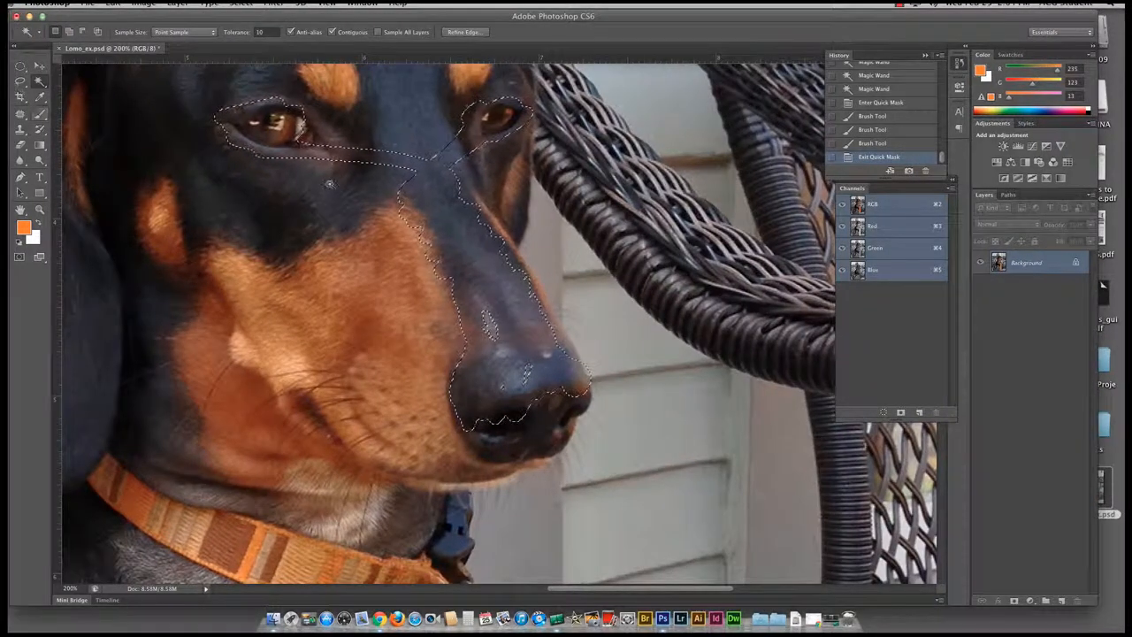
pyautogui.press('super+d')
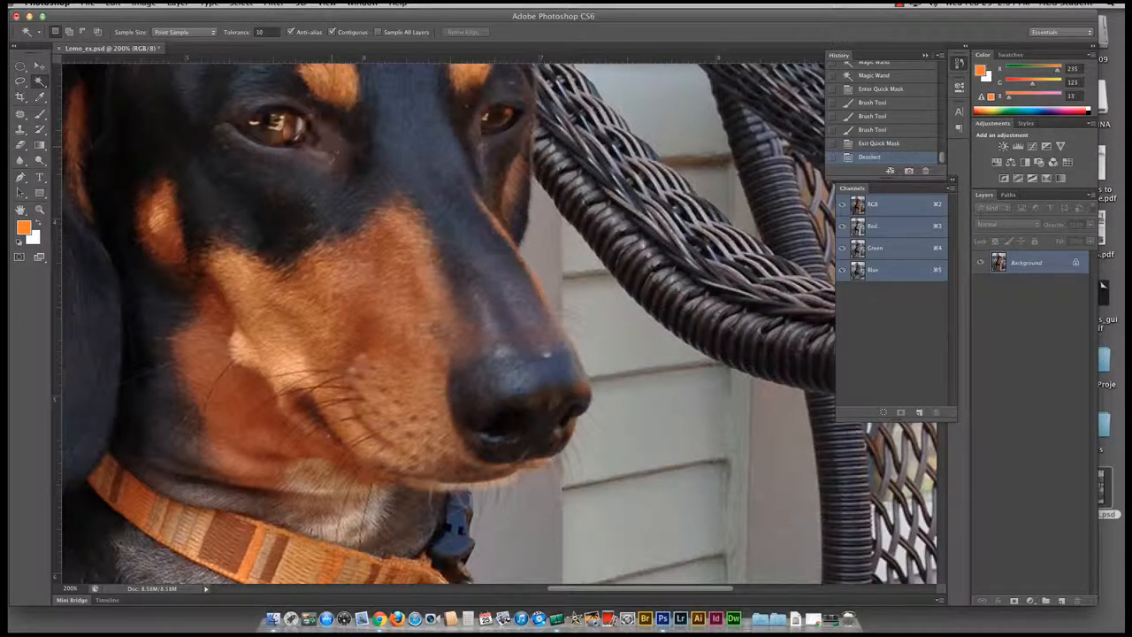
# Draw a crop box around the dog with the Crop Tool and adjust the box's upper-right corner.
pyautogui.click(22, 97)
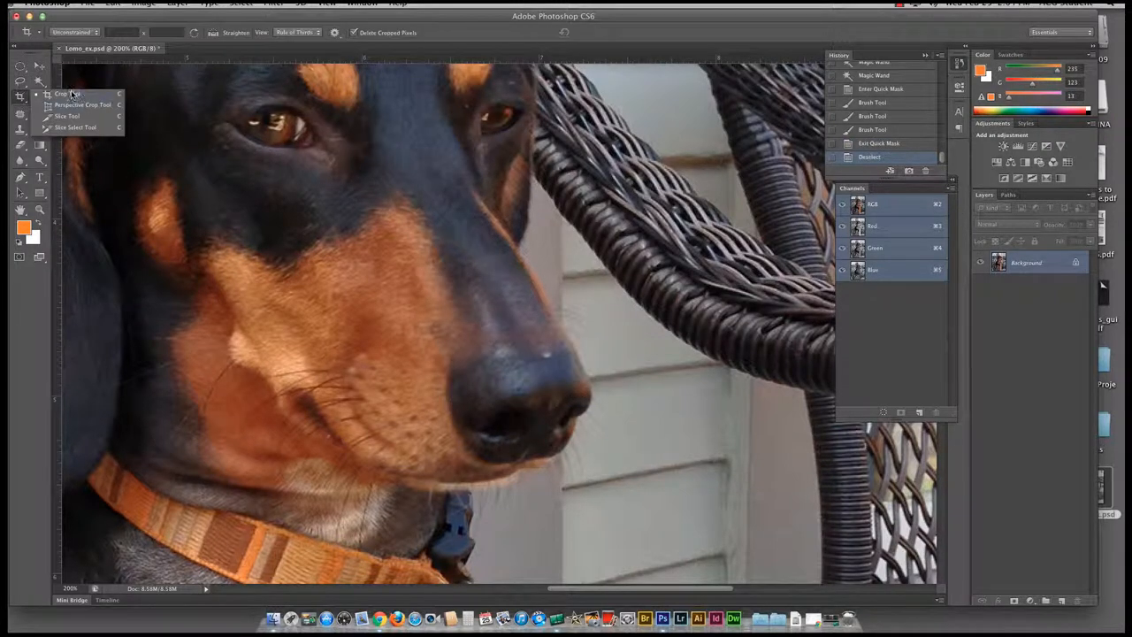
pyautogui.click(70, 94)
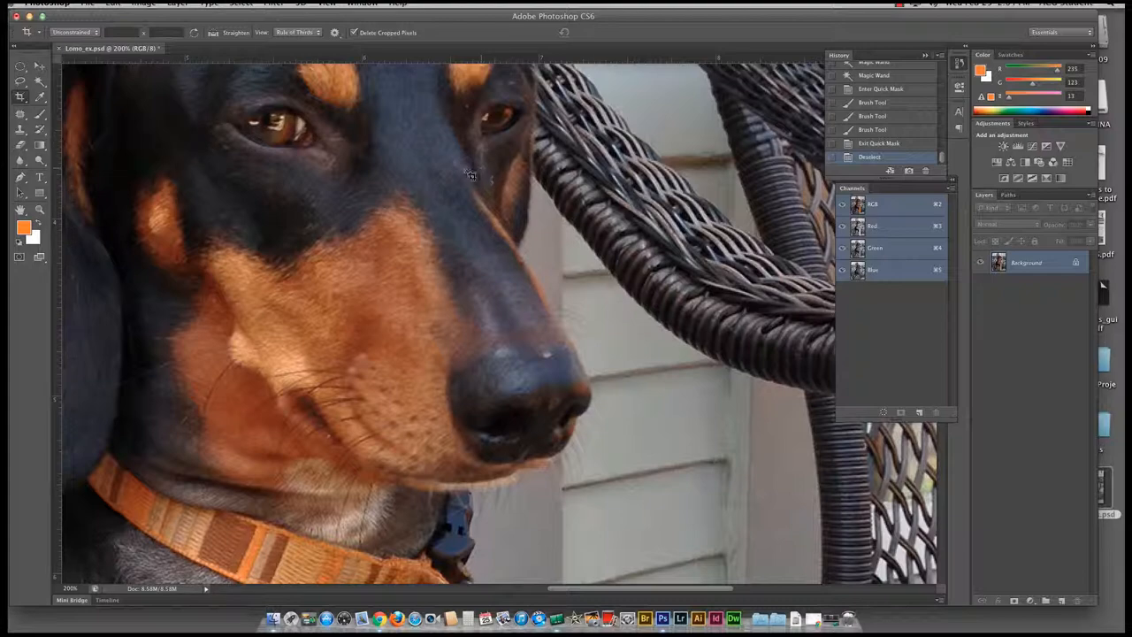
pyautogui.press('super+minus')
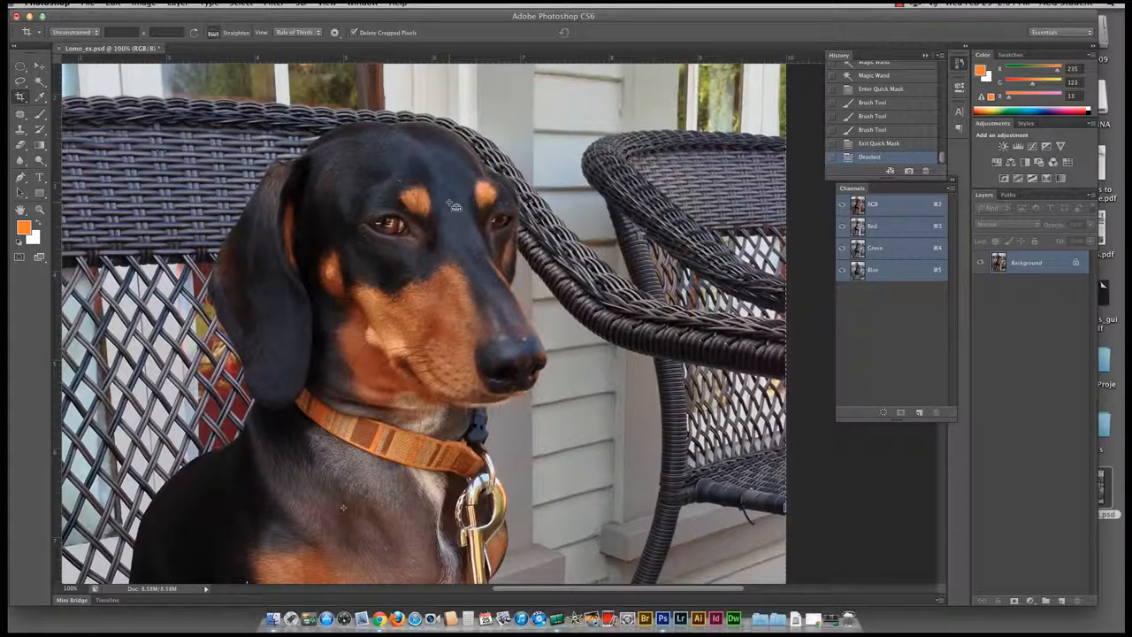
pyautogui.press('super+minus')
pyautogui.press('super+minus')
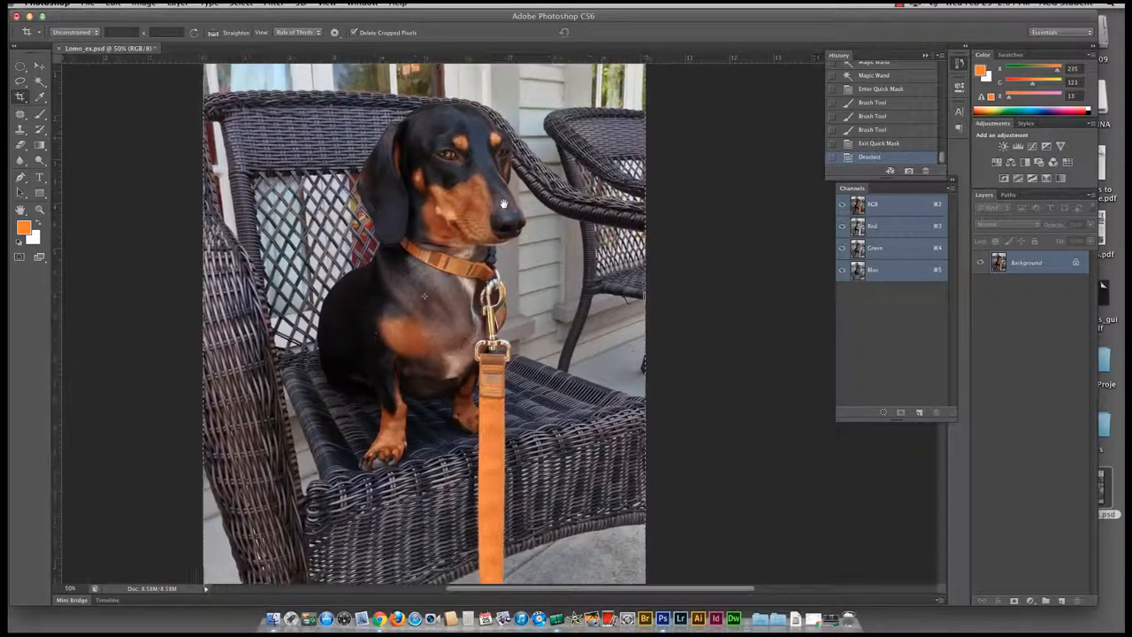
pyautogui.press('super+minus')
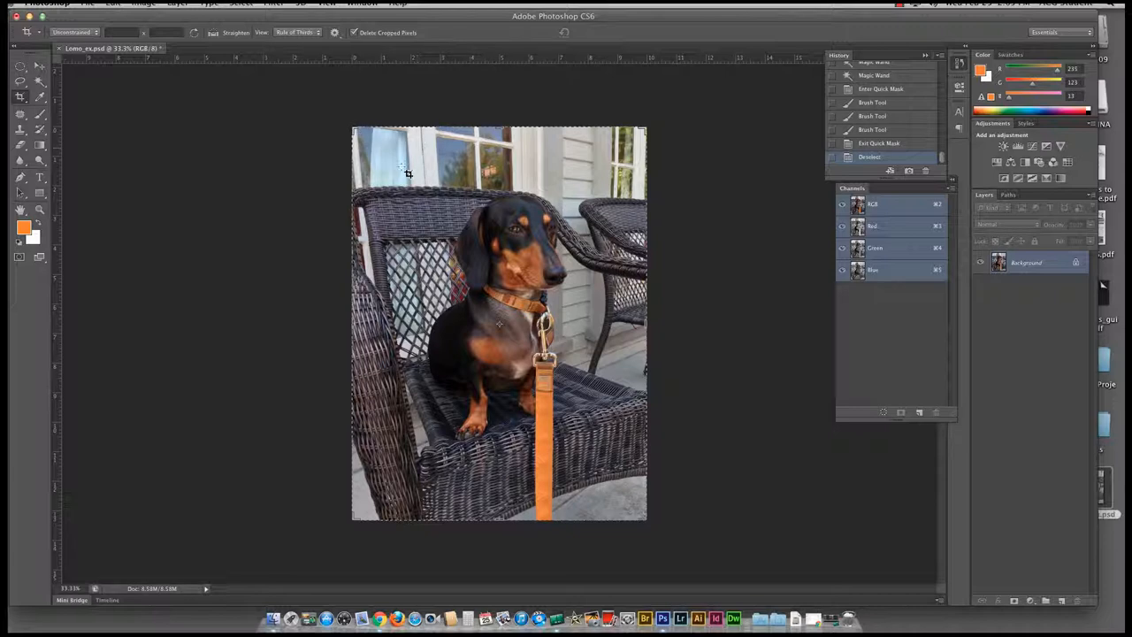
pyautogui.moveTo(406, 173); pyautogui.dragTo(608, 457)
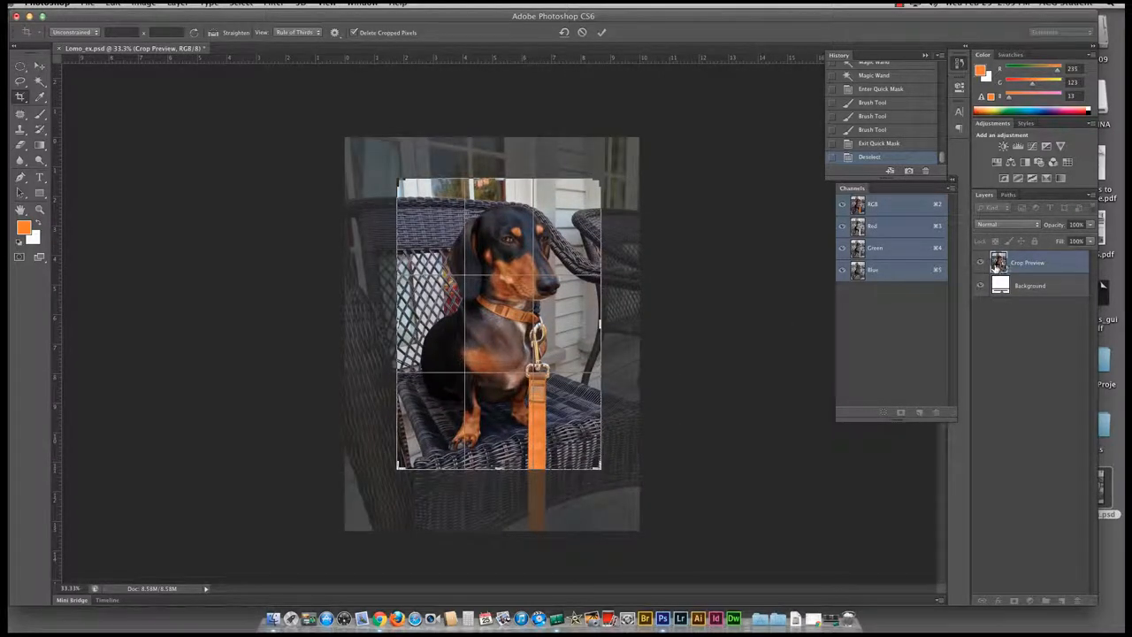
pyautogui.moveTo(597, 181)
pyautogui.mouseDown()
pyautogui.moveTo(626, 161)
pyautogui.moveTo(601, 176)
pyautogui.mouseUp()
# Constrain the crop box to the Original Ratio and resize it from its upper-right corner.
pyautogui.click(89, 32)
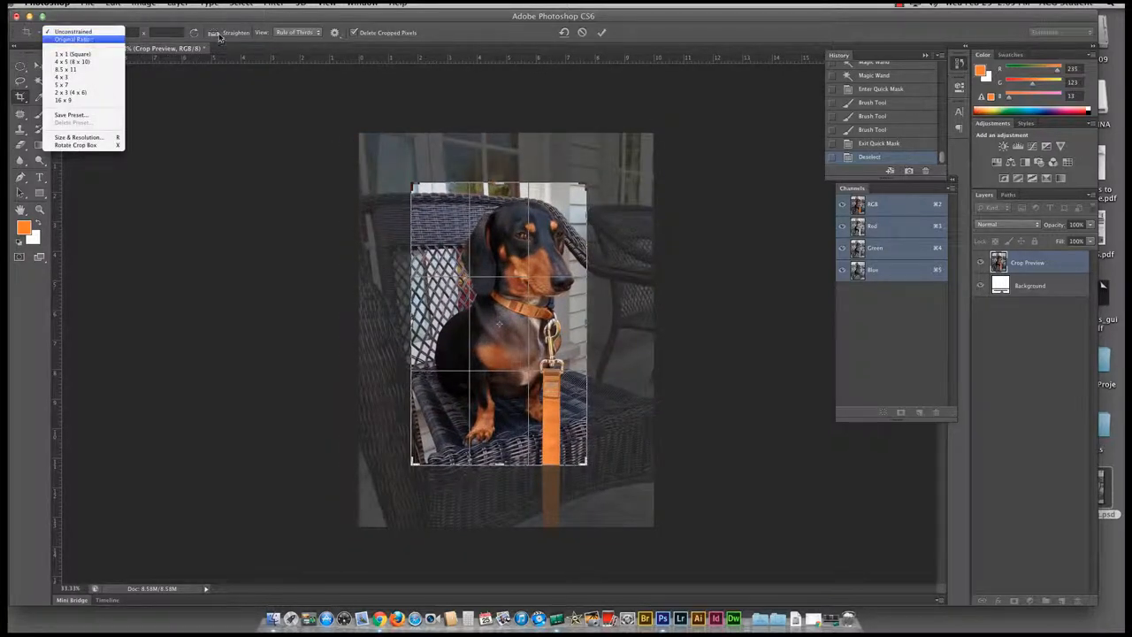
pyautogui.click(72, 38)
pyautogui.moveTo(610, 181); pyautogui.dragTo(627, 159)
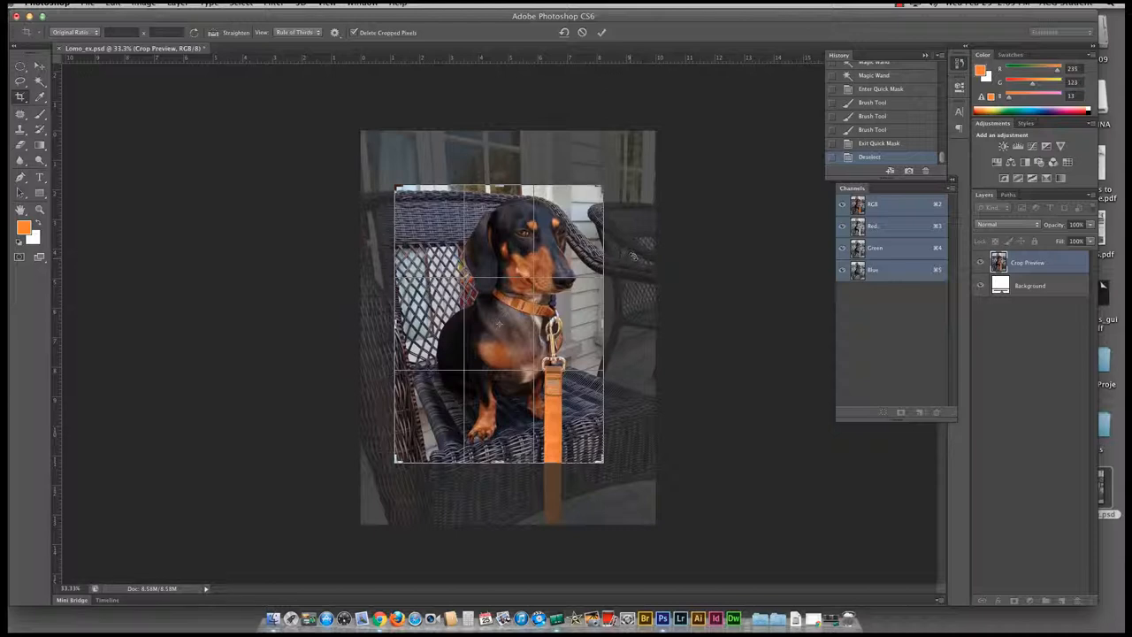
# Set the crop ratio to Unconstrained and pull the box's left edge inward to make a narrow strip.
pyautogui.click(74, 32)
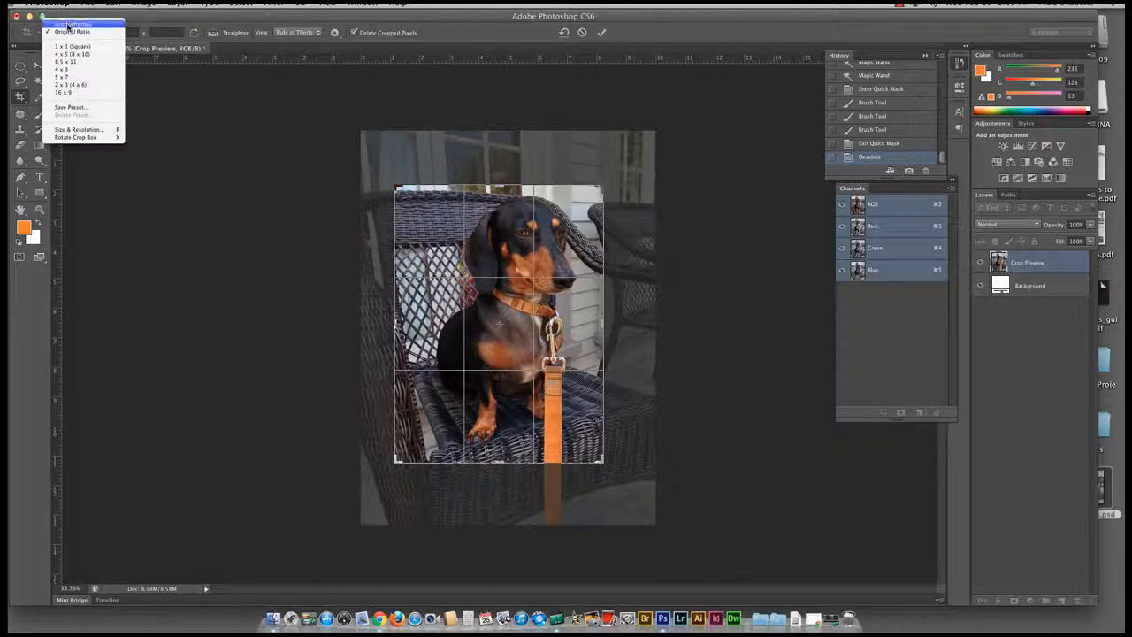
pyautogui.click(71, 22)
pyautogui.moveTo(394, 317); pyautogui.dragTo(477, 335)
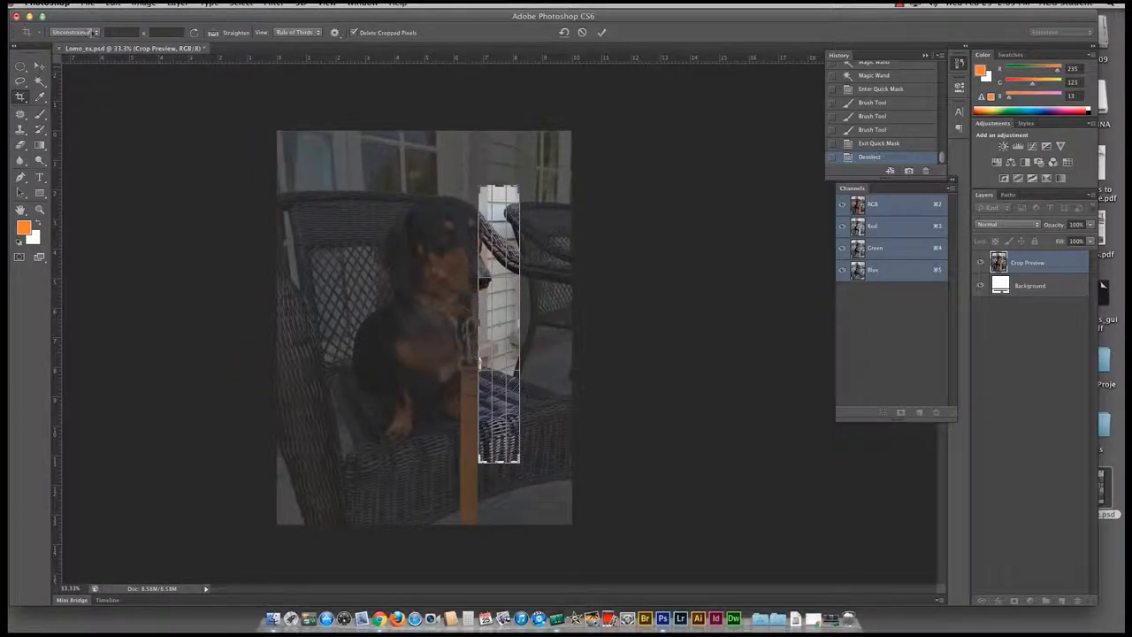
# Try the Original Ratio, 1 x 1 (Square) and 16 x 9 presets on the crop box.
pyautogui.click(89, 31)
pyautogui.click(92, 37)
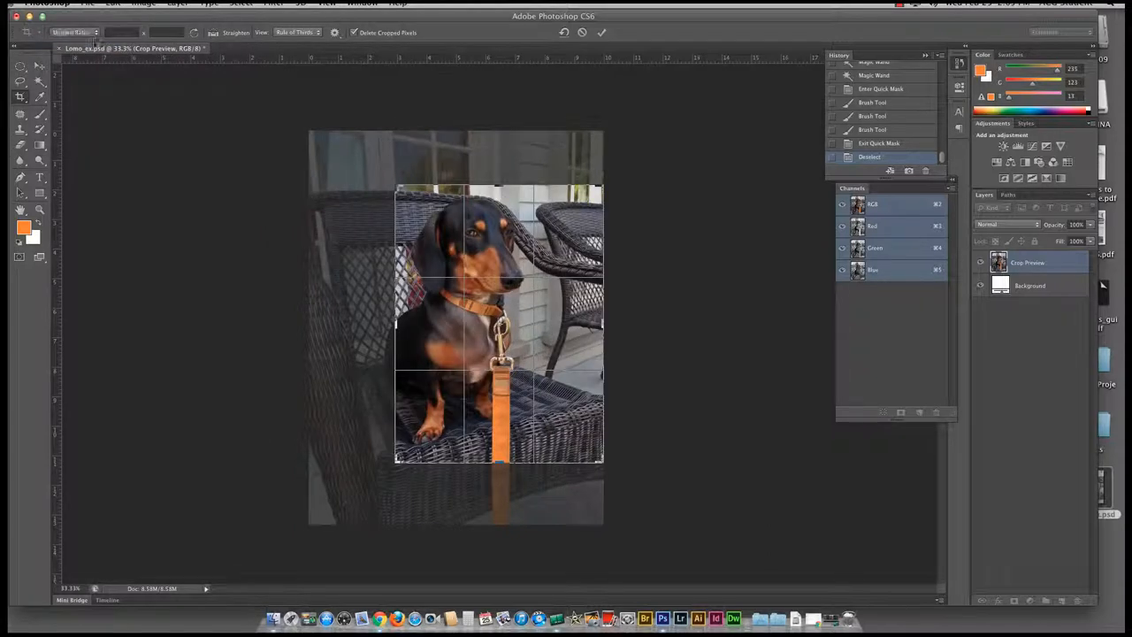
pyautogui.click(89, 31)
pyautogui.click(71, 44)
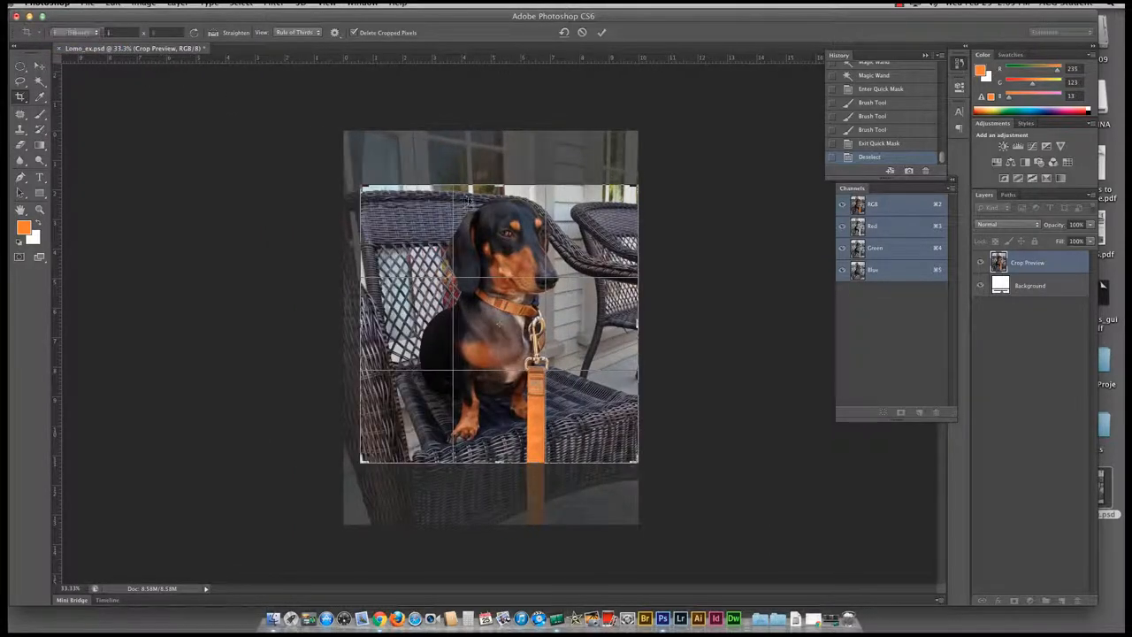
pyautogui.click(74, 34)
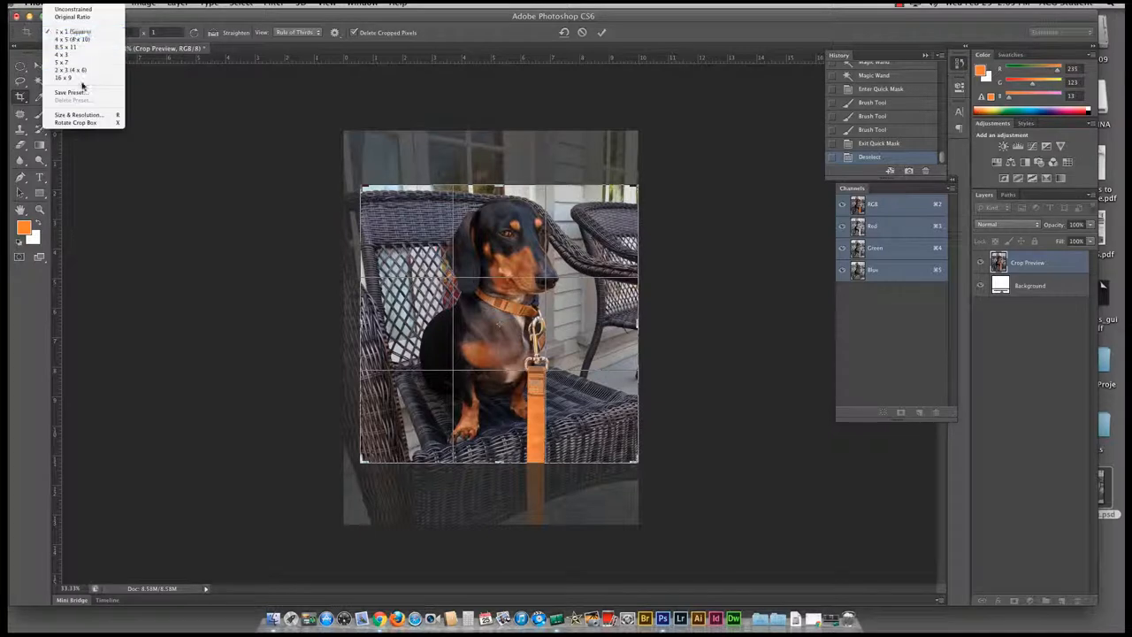
pyautogui.click(80, 79)
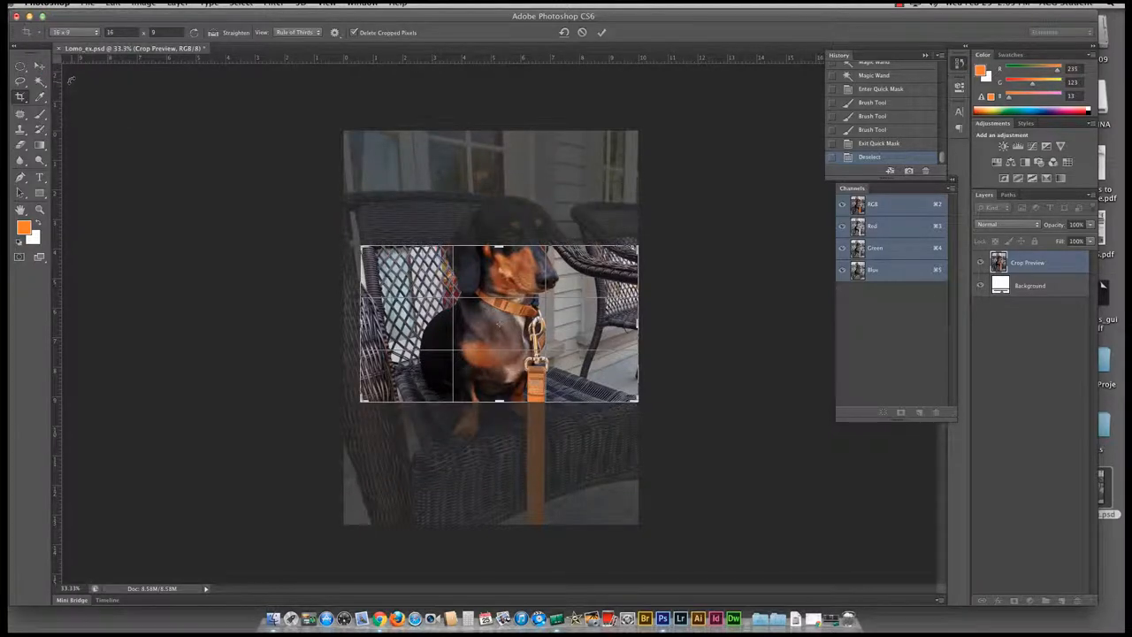
# Save a custom crop preset of 2 in wide by 2.5 in high at 200 pixels/inch, and cancel the pending crop.
pyautogui.click(70, 33)
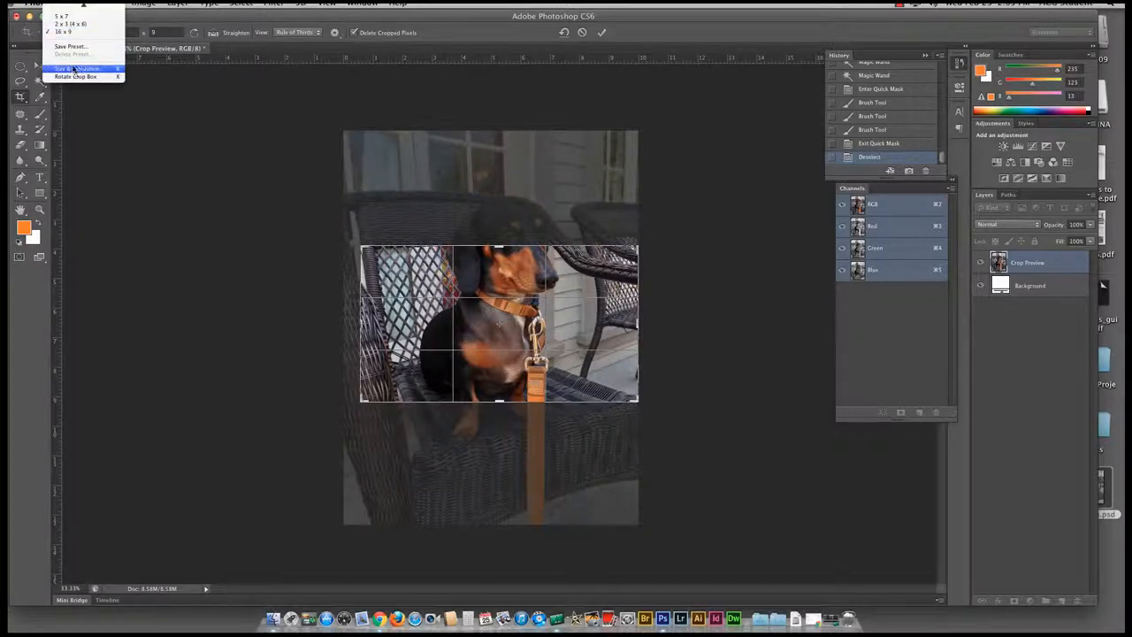
pyautogui.click(78, 70)
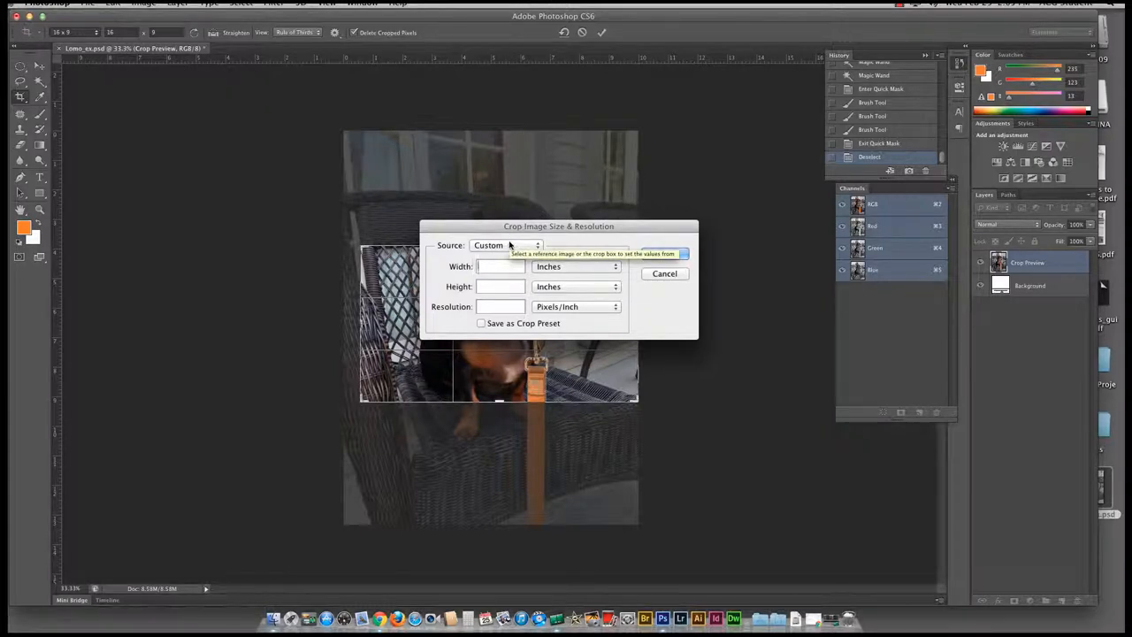
pyautogui.write('2')
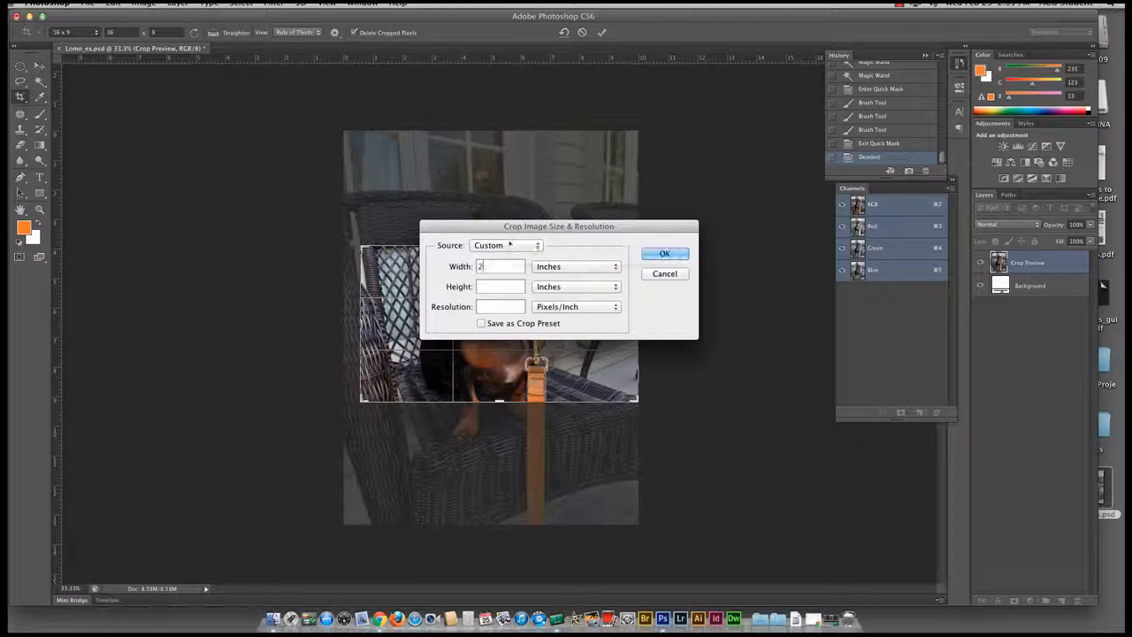
pyautogui.press('Tab')
pyautogui.write('2.5')
pyautogui.press('Tab')
pyautogui.write('200')
pyautogui.click(481, 323)
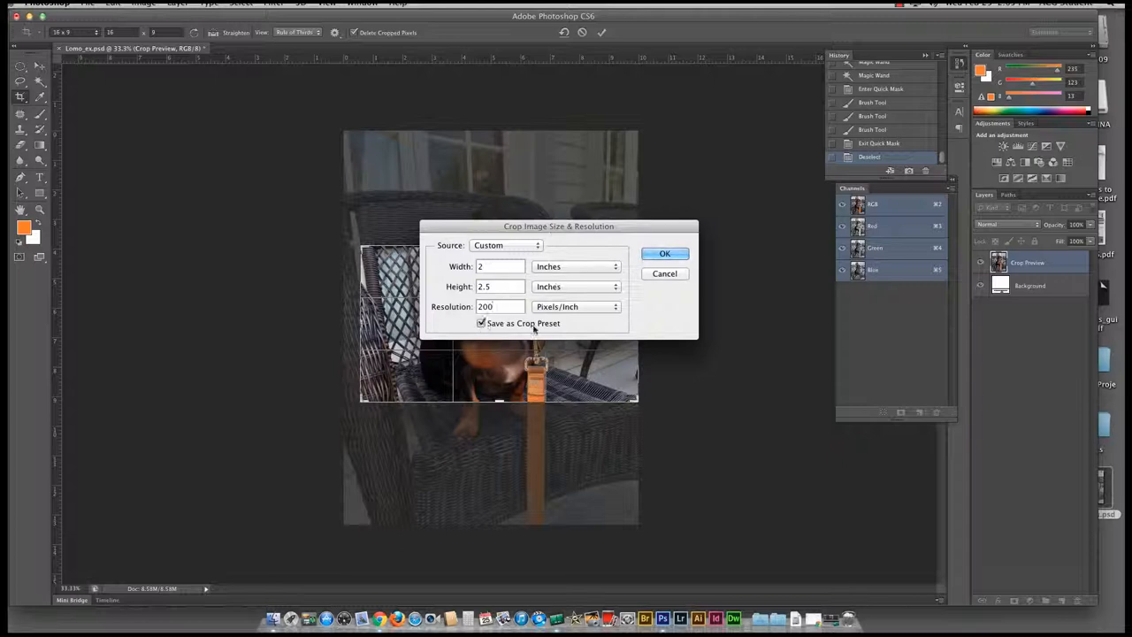
pyautogui.click(664, 253)
pyautogui.click(677, 284)
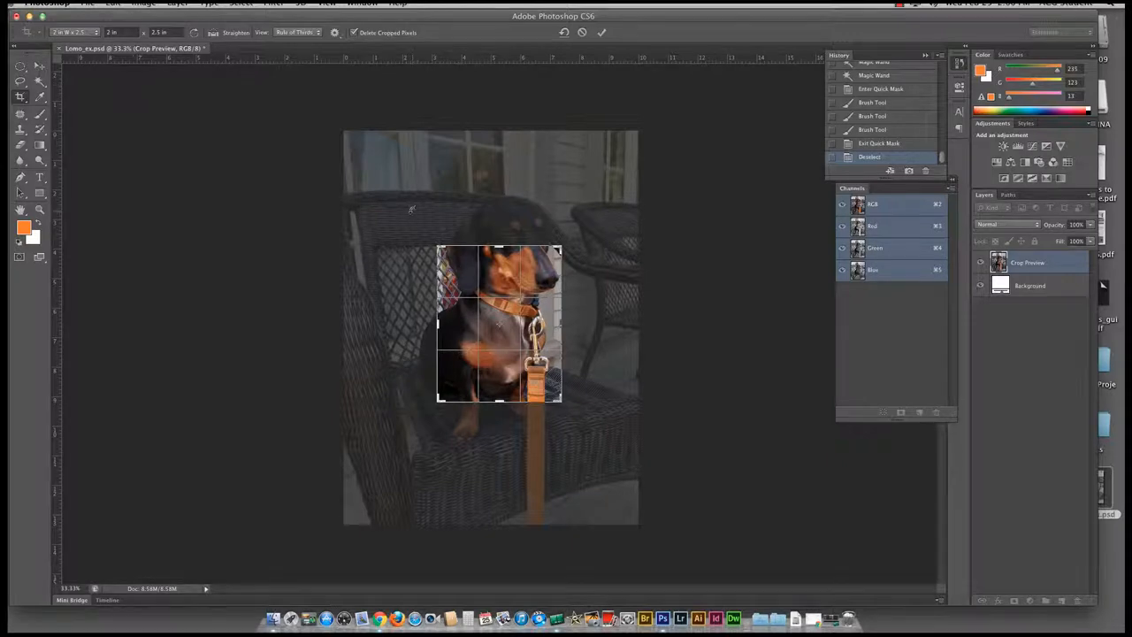
pyautogui.press('Escape')
# Crop the photo to the dog's head and chest using the 2 in x 2.5 in, 200 ppi preset.
pyautogui.click(72, 32)
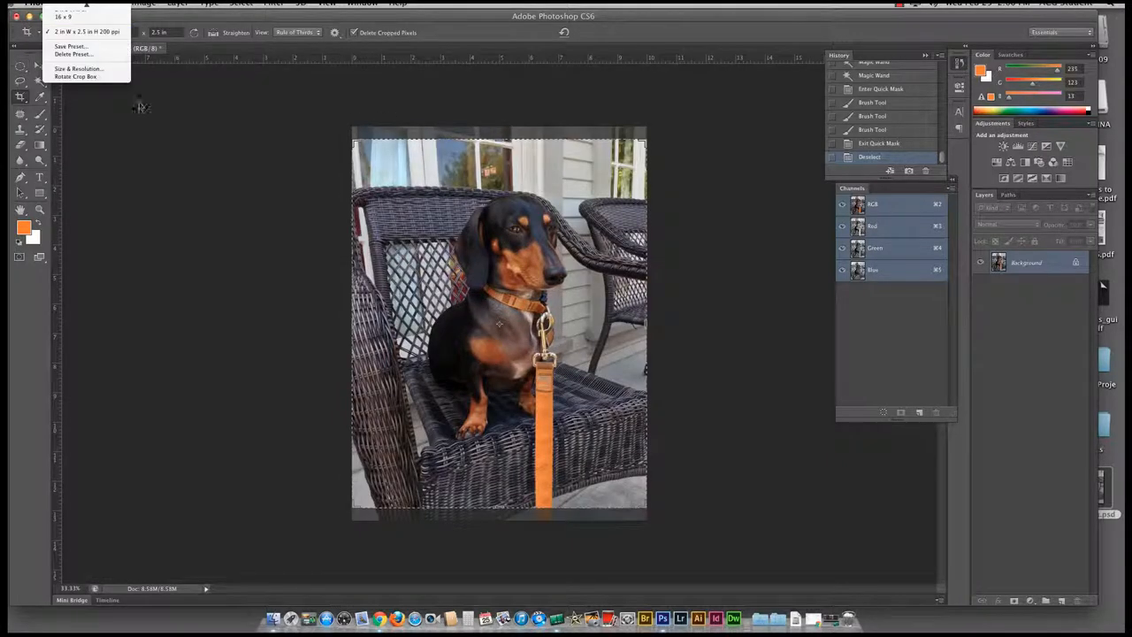
pyautogui.click(236, 69)
pyautogui.moveTo(426, 169); pyautogui.dragTo(607, 363)
pyautogui.press('Return')
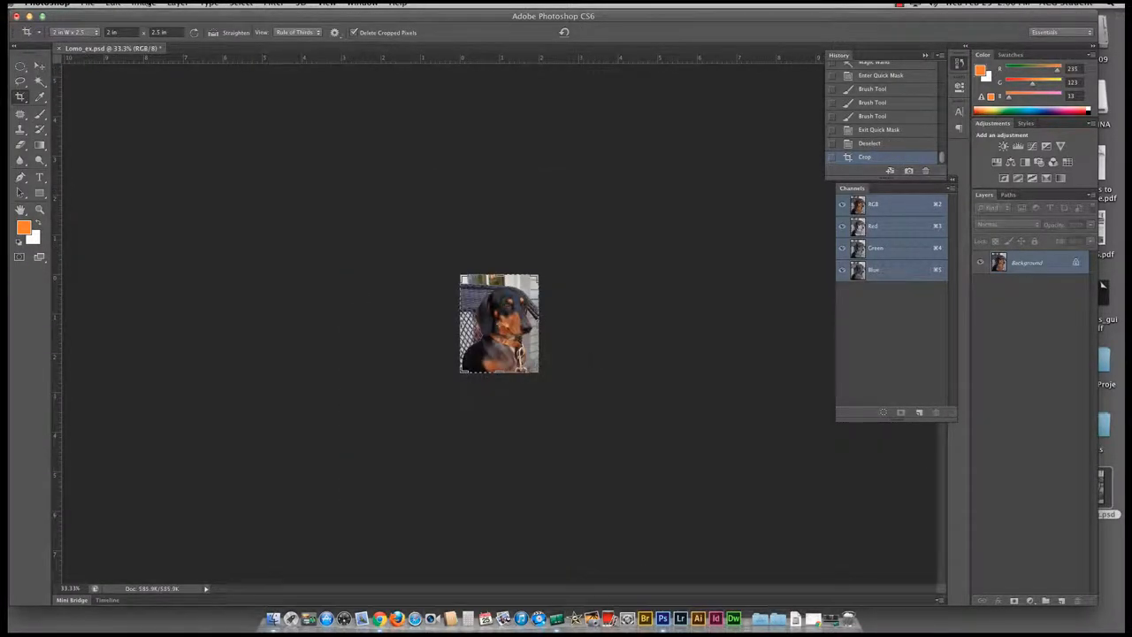
# Check the cropped photo's pixel dimensions, document size and resolution in Image Size.
pyautogui.click(143, 4)
pyautogui.click(164, 103)
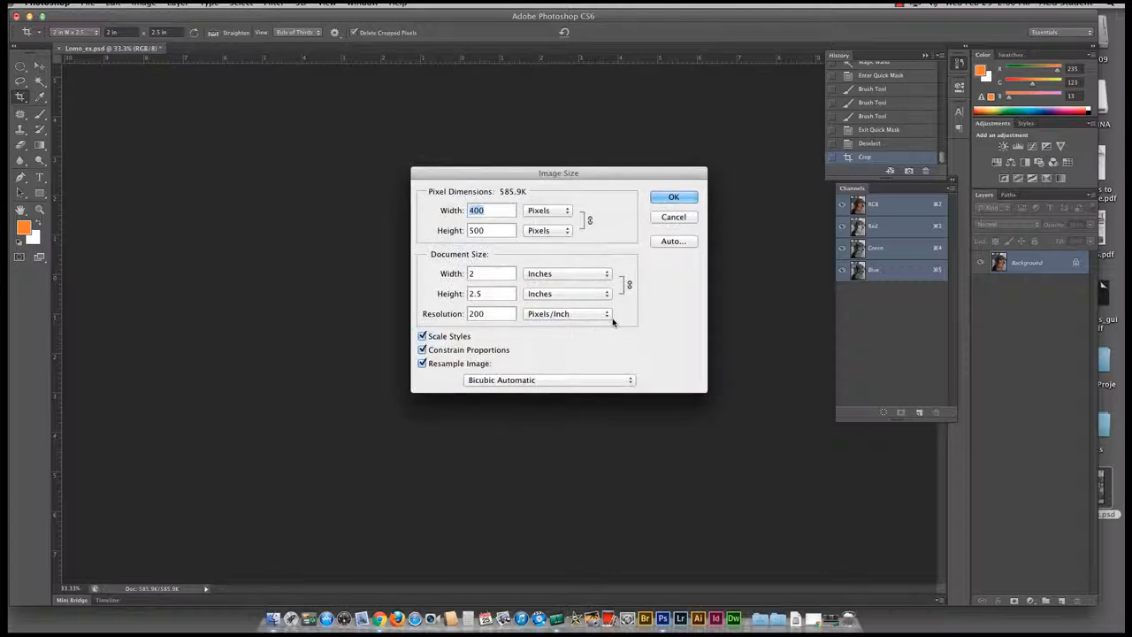
pyautogui.click(681, 196)
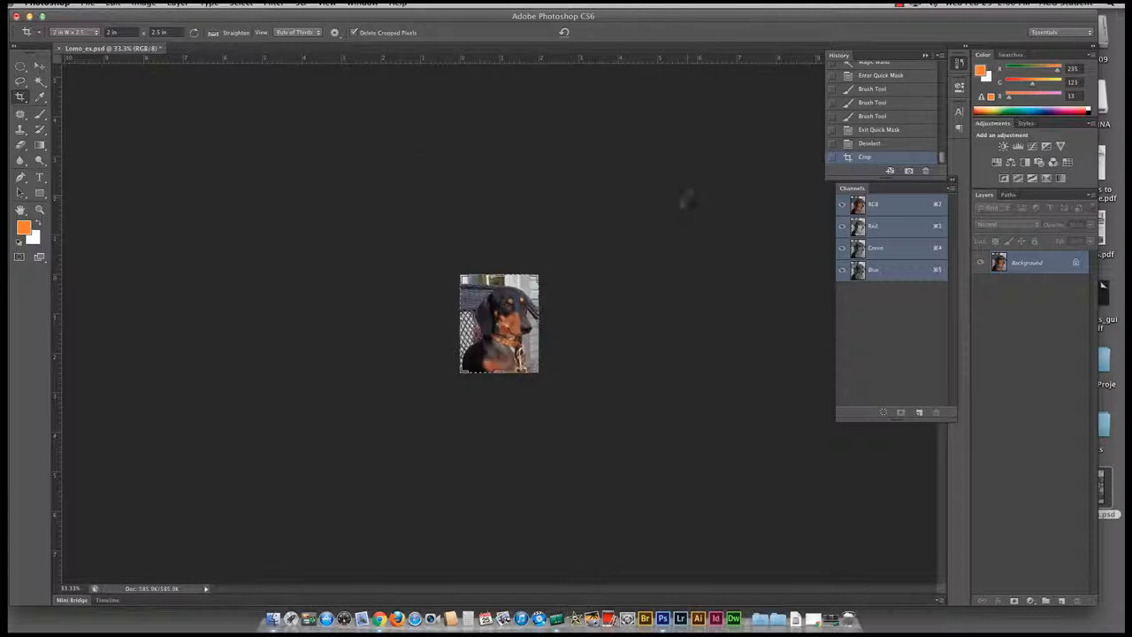
# Revert to the Deselect history state, and crop off the photo's top and bottom strips with the ratio set to Unconstrained.
pyautogui.click(871, 144)
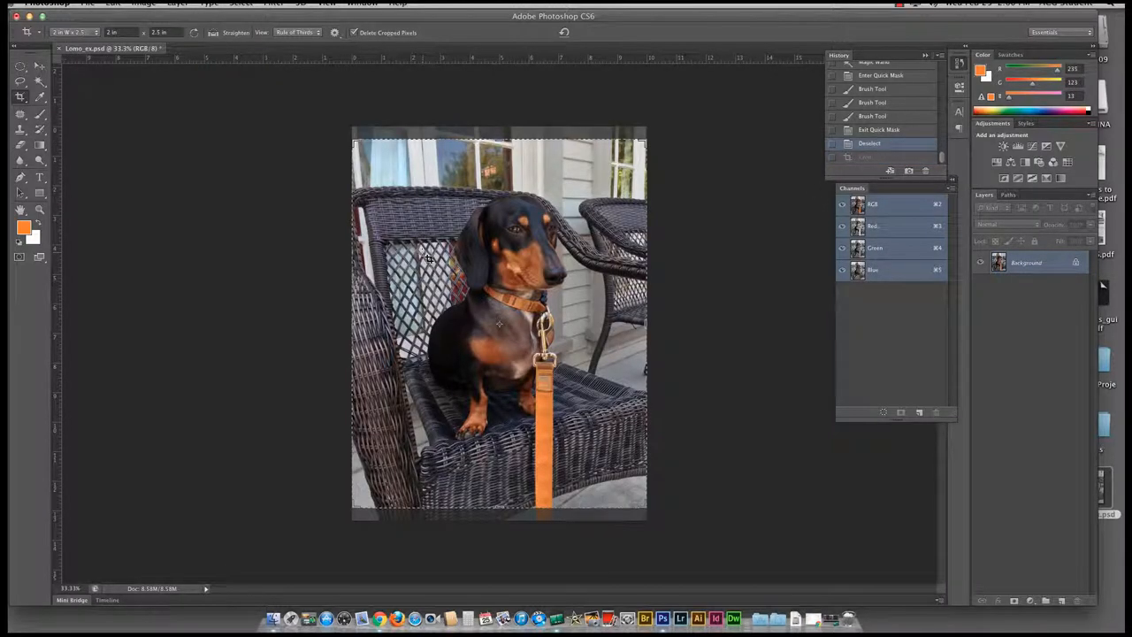
pyautogui.click(83, 33)
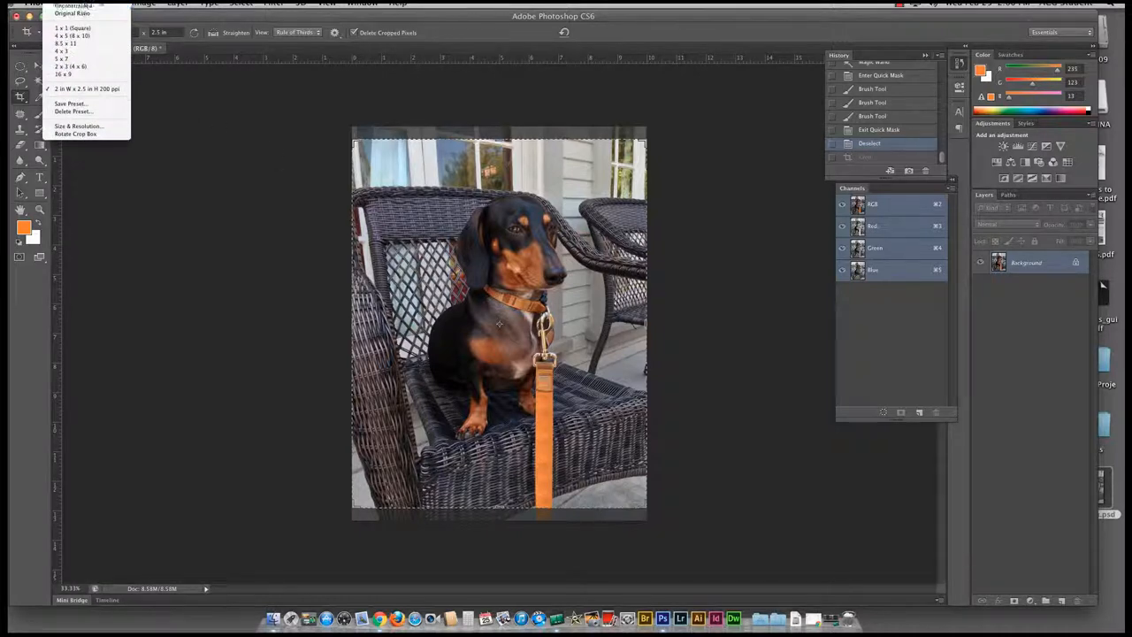
pyautogui.click(78, 7)
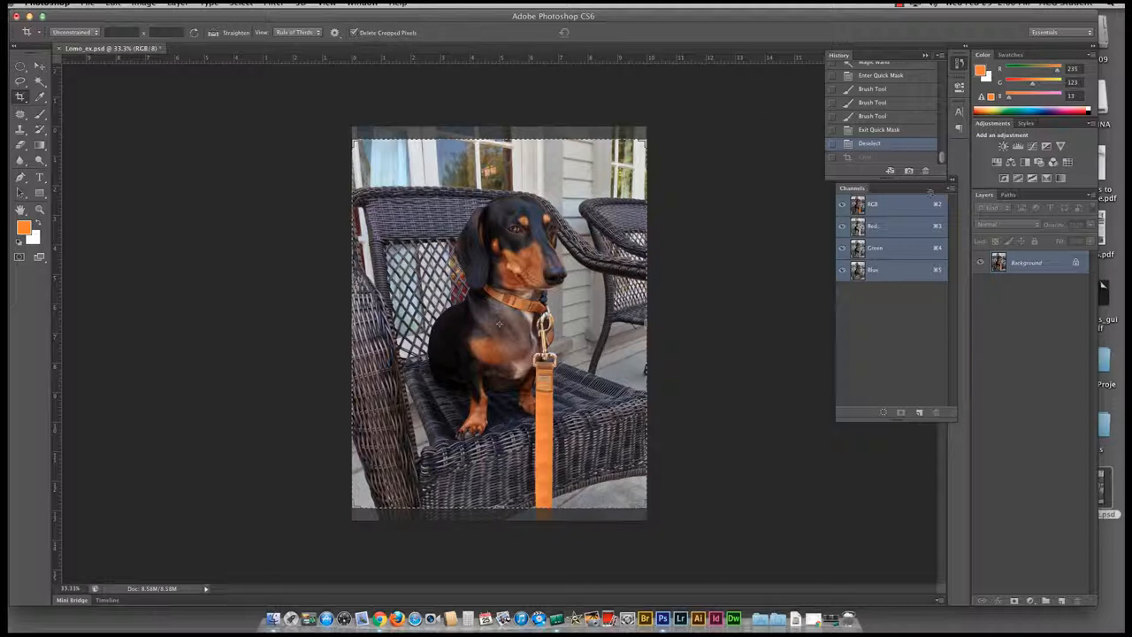
pyautogui.press('Return')
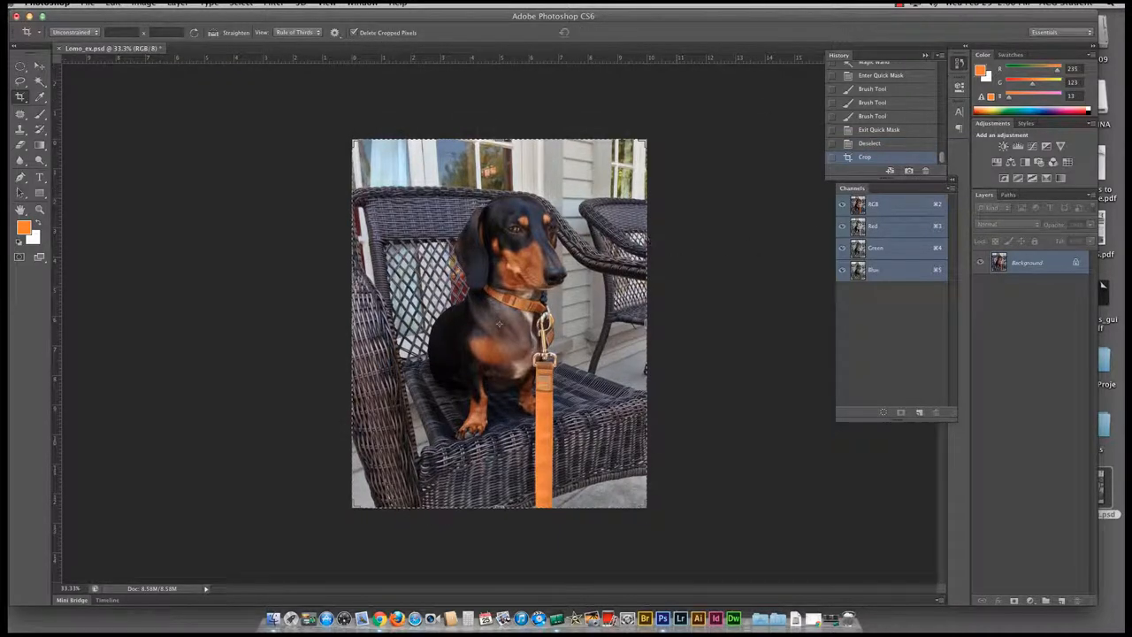
# Crop the photo to the dog's head and chest with Delete Cropped Pixels on, and undo that crop.
pyautogui.click(40, 67)
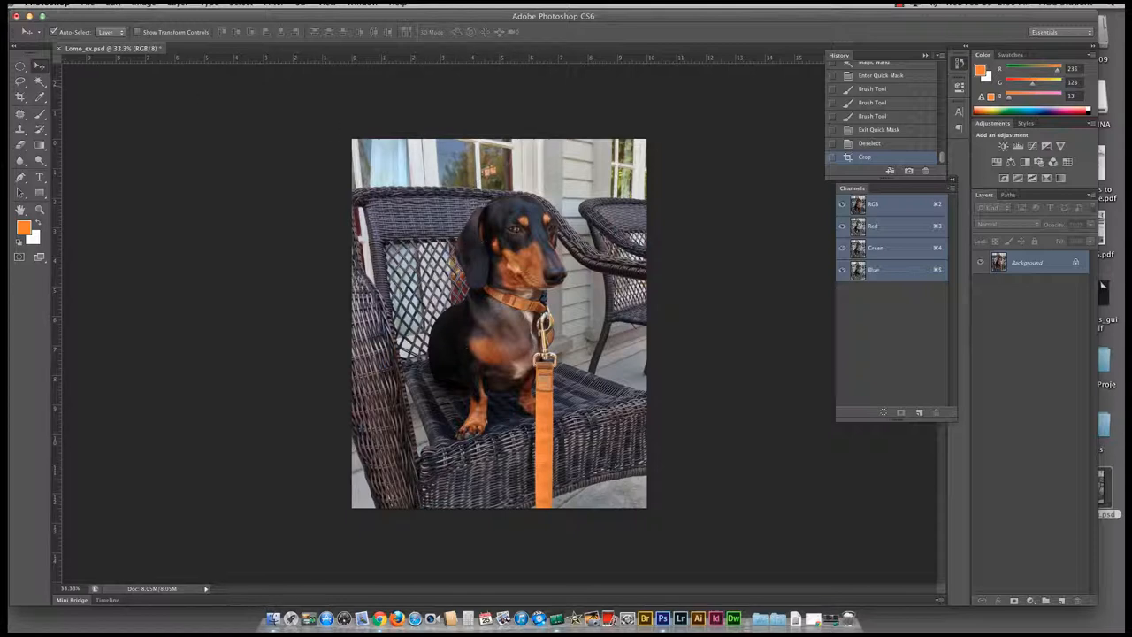
pyautogui.click(20, 95)
pyautogui.moveTo(416, 180)
pyautogui.mouseDown()
pyautogui.moveTo(596, 311)
pyautogui.moveTo(610, 359)
pyautogui.mouseUp()
pyautogui.press('Return')
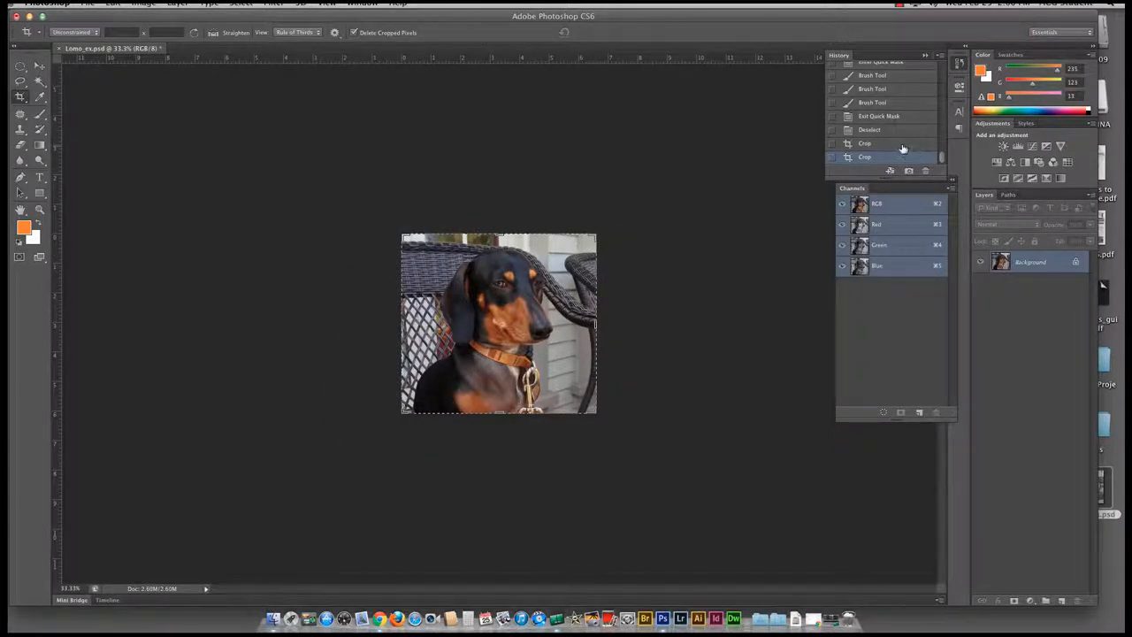
pyautogui.press('super+z')
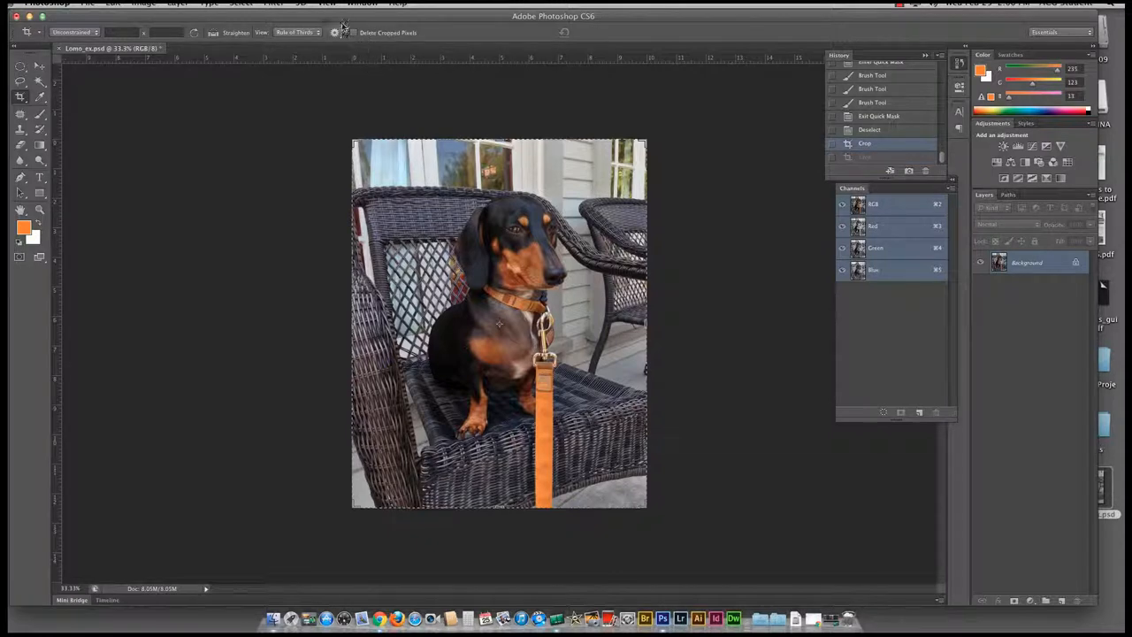
# Crop tightly around the dog's head with Delete Cropped Pixels off, restore the hidden area with Reveal All, and leave the Crop Tool.
pyautogui.moveTo(469, 205); pyautogui.dragTo(589, 329)
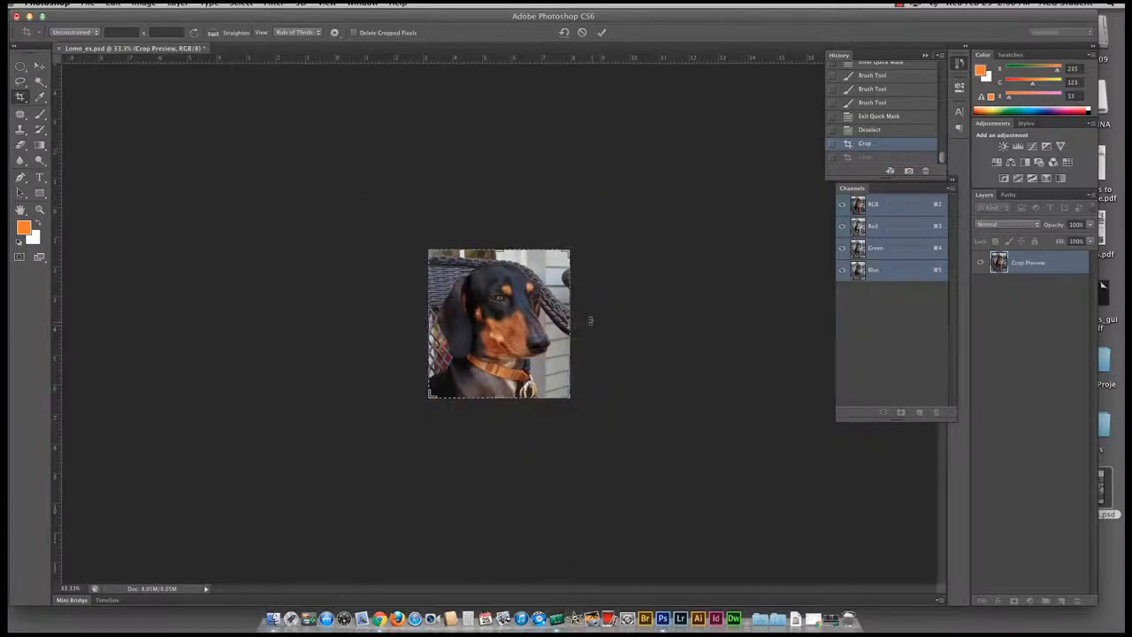
pyautogui.press('Return')
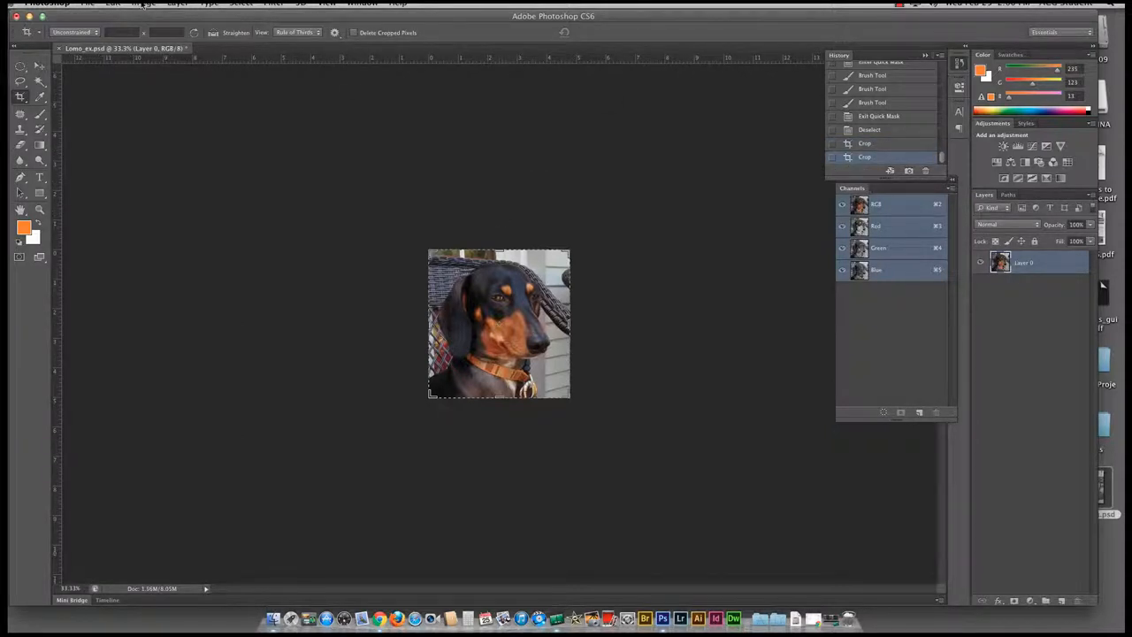
pyautogui.click(144, 4)
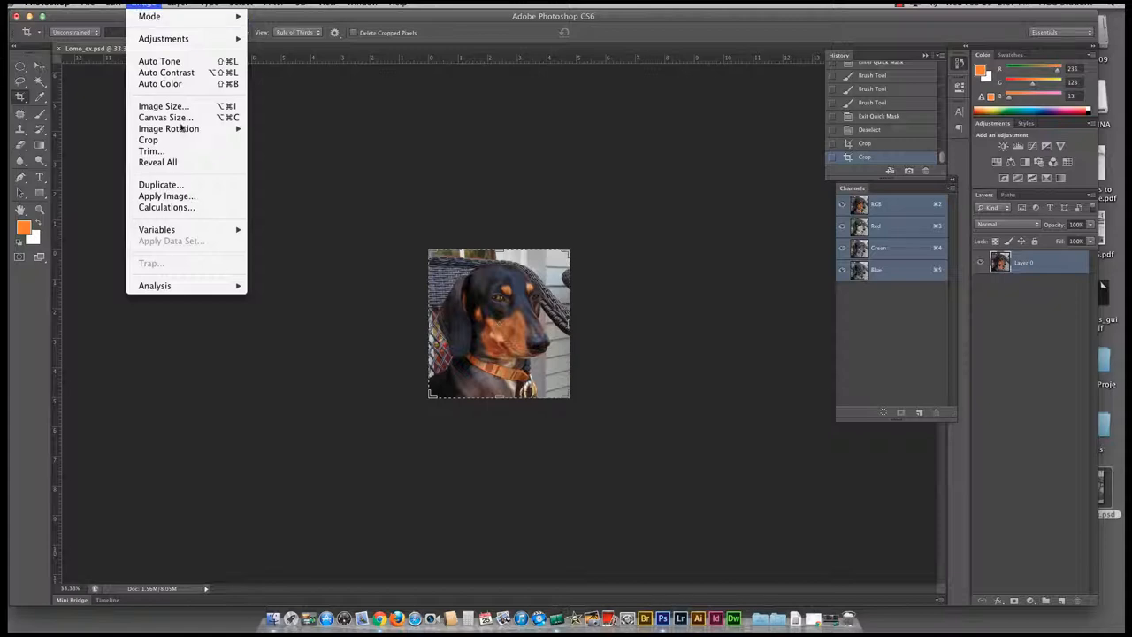
pyautogui.click(187, 166)
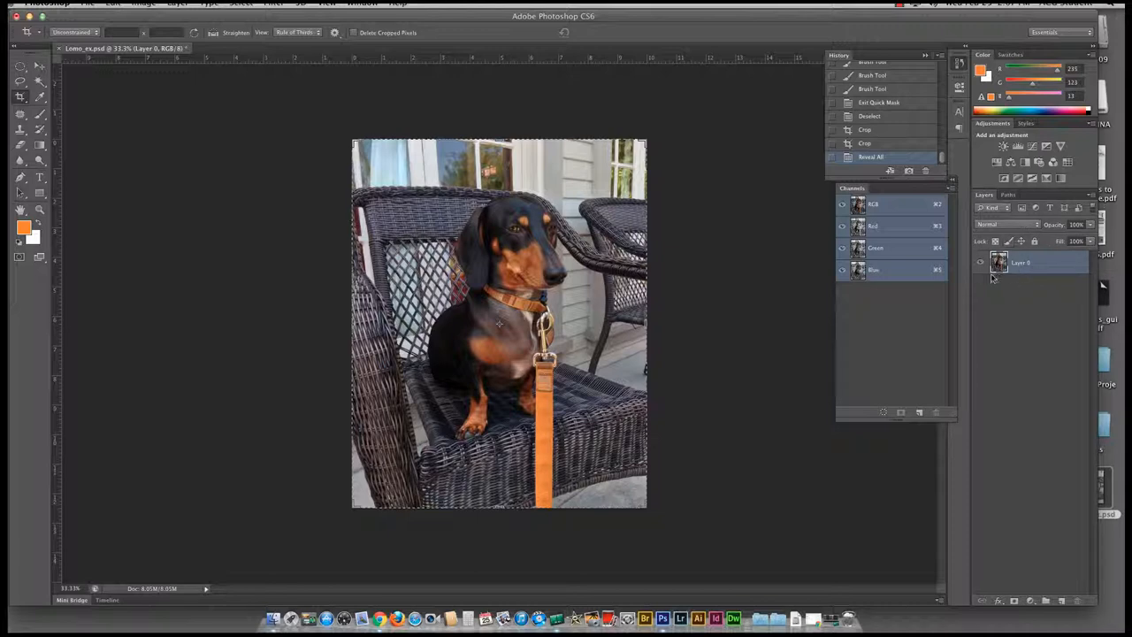
pyautogui.click(20, 69)
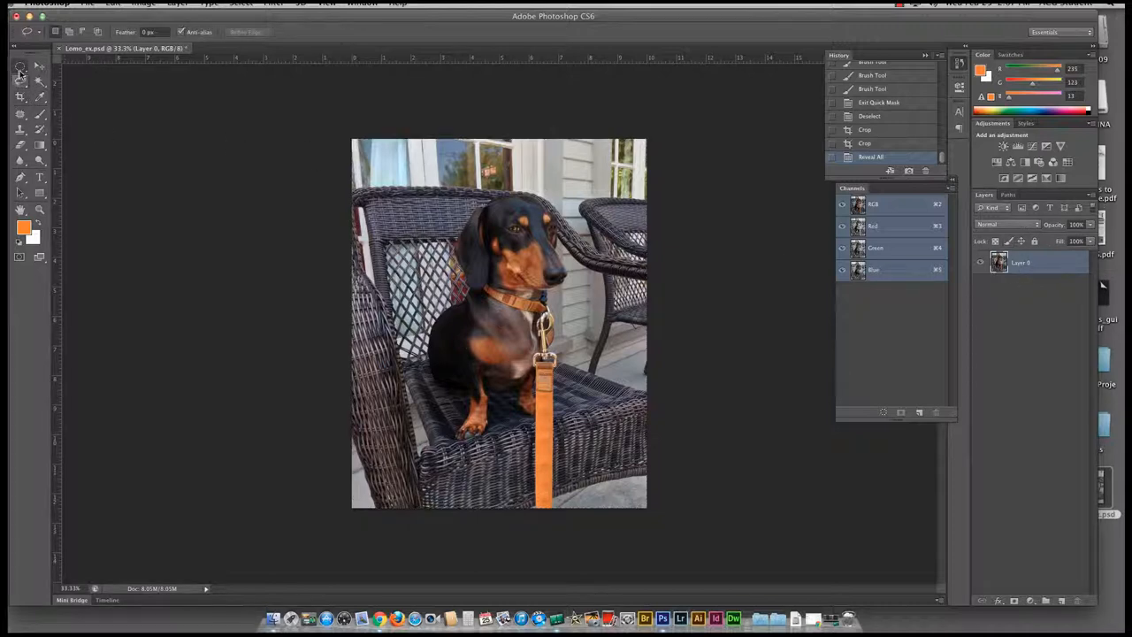
# Look through the marquee and lasso tool variants, and choose the Quick Selection Tool.
pyautogui.click(20, 70)
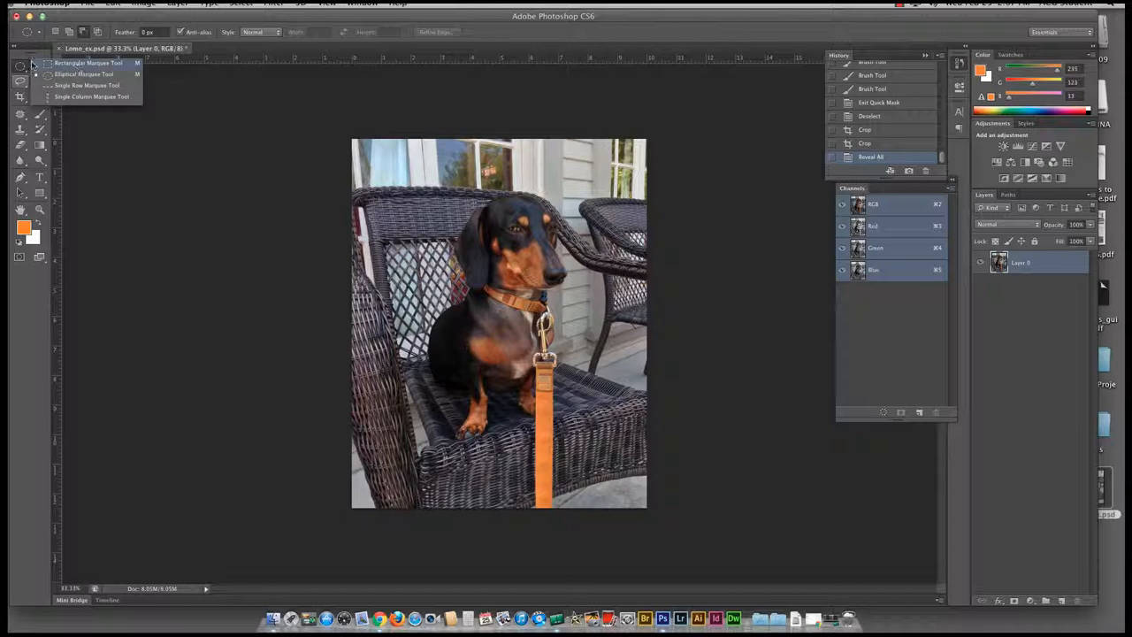
pyautogui.click(32, 64)
pyautogui.click(20, 81)
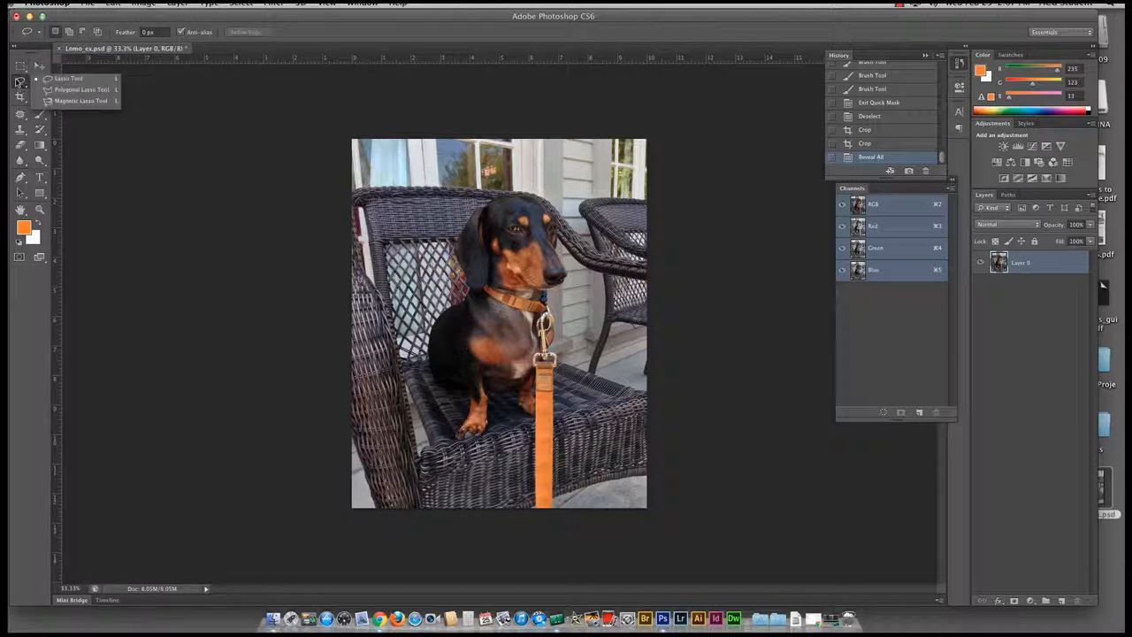
pyautogui.click(39, 81)
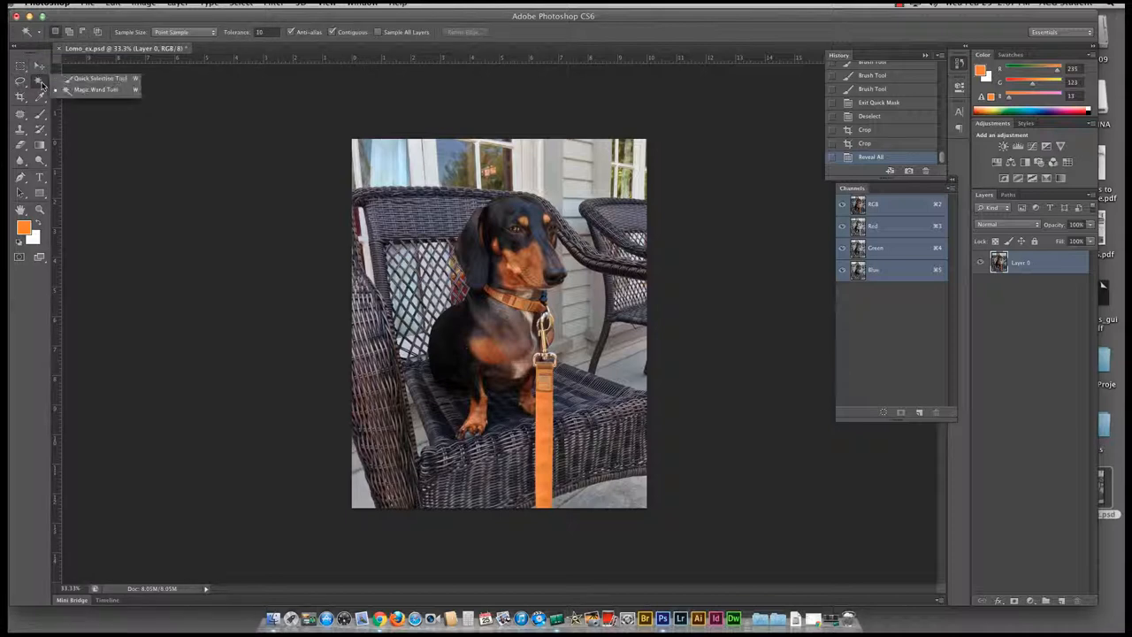
pyautogui.click(87, 80)
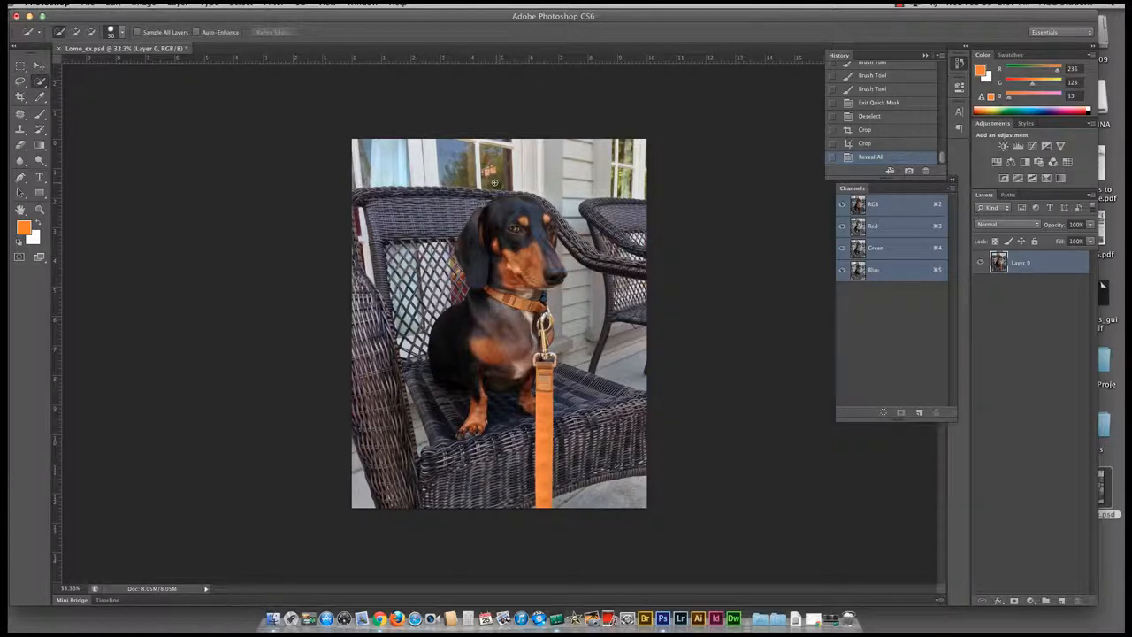
# Fill the layer with the white background color, and revert to the Reveal All history state.
pyautogui.press('super+BackSpace')
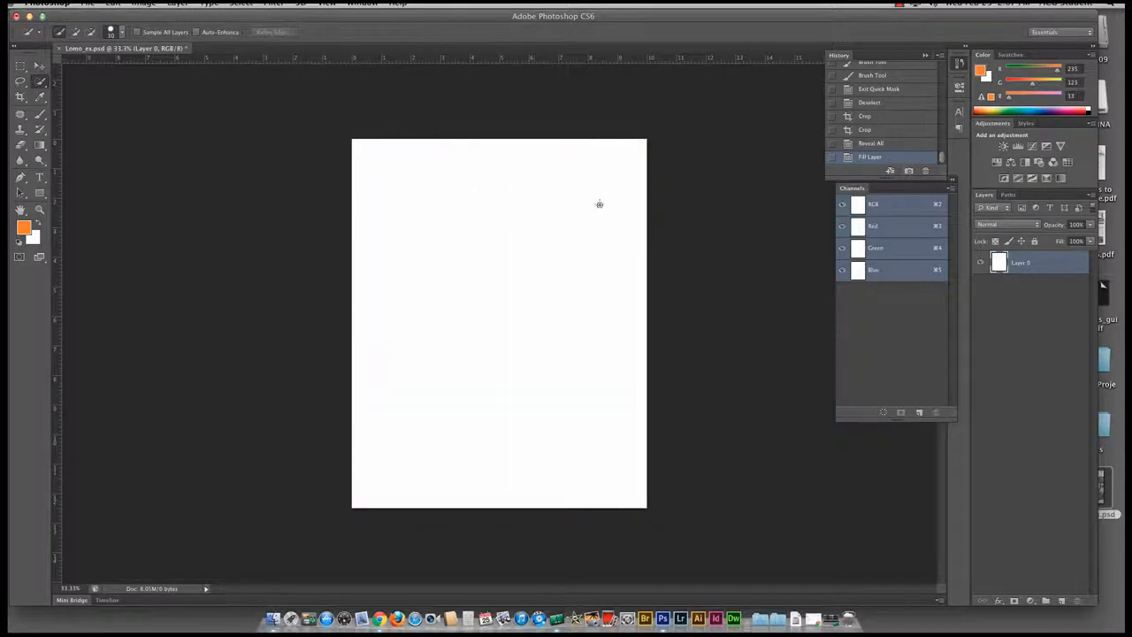
pyautogui.click(887, 143)
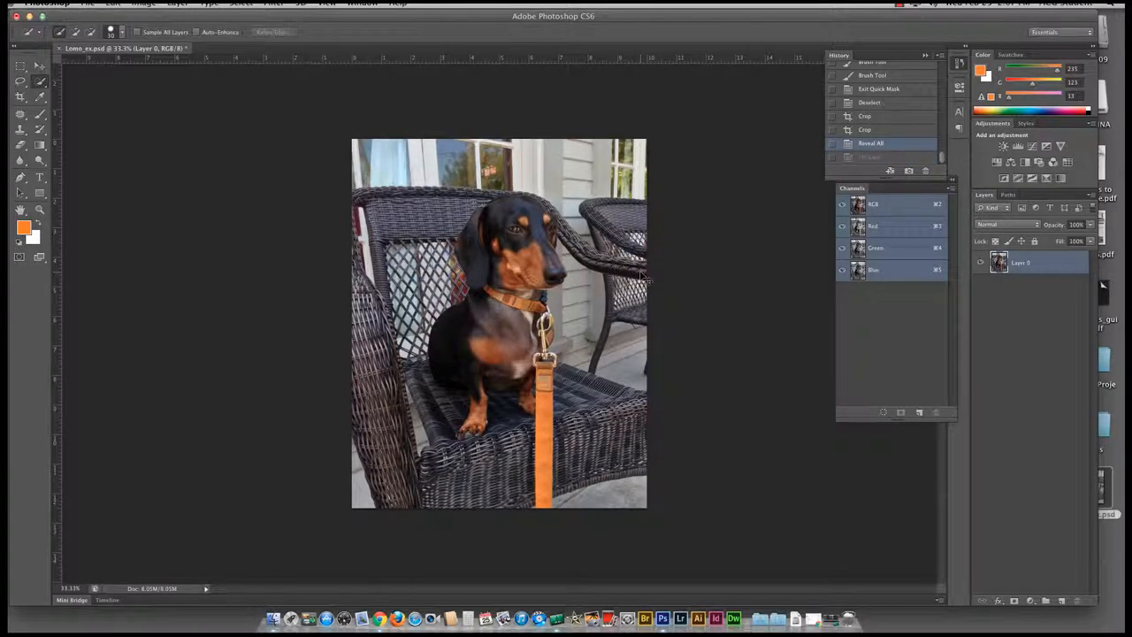
# Select the whole dog with the Quick Selection Tool, subtract the chair areas around its legs, and deselect.
pyautogui.press('super+equal')
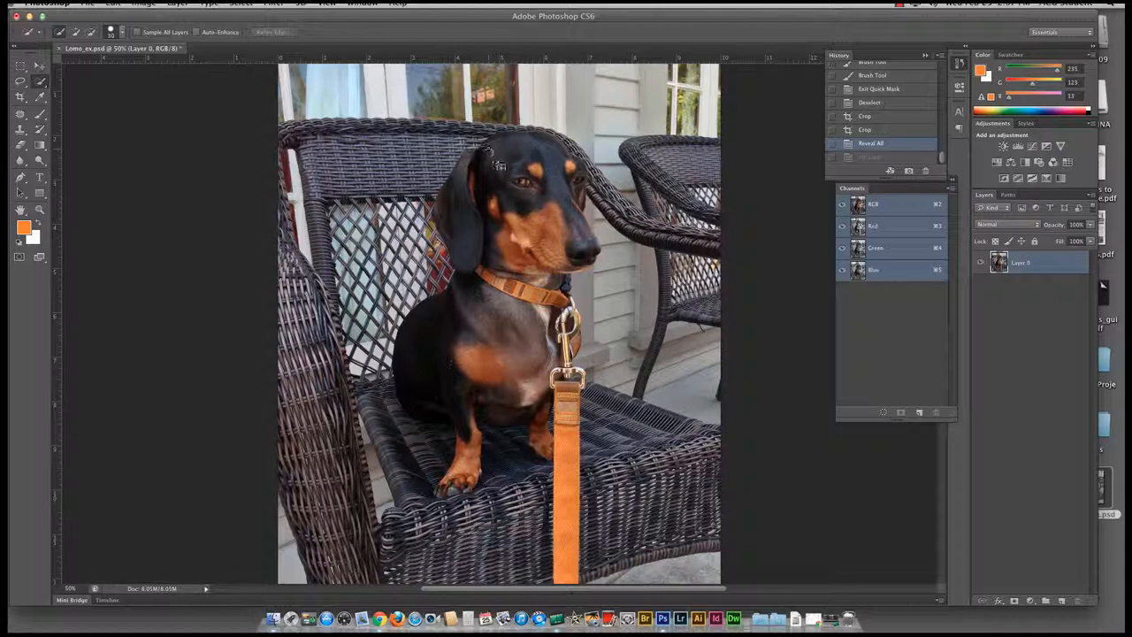
pyautogui.moveTo(493, 161)
pyautogui.mouseDown()
pyautogui.moveTo(541, 230)
pyautogui.moveTo(494, 250)
pyautogui.moveTo(454, 204)
pyautogui.moveTo(478, 278)
pyautogui.moveTo(467, 327)
pyautogui.moveTo(431, 364)
pyautogui.moveTo(452, 395)
pyautogui.mouseUp()
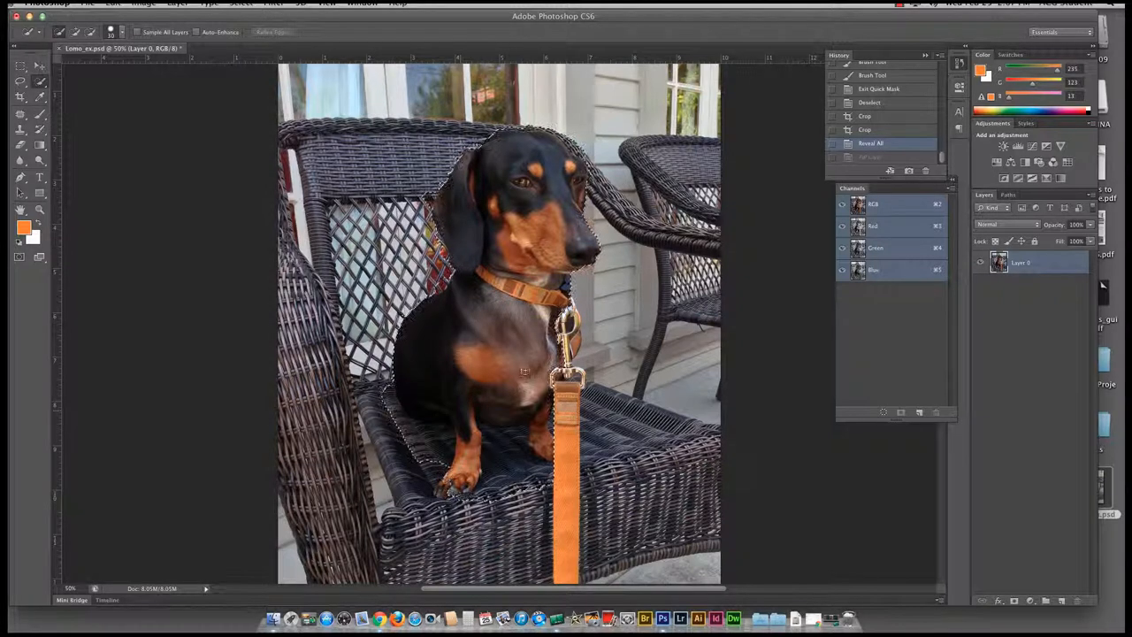
pyautogui.moveTo(570, 327)
pyautogui.mouseDown()
pyautogui.moveTo(566, 305)
pyautogui.moveTo(504, 270)
pyautogui.mouseUp()
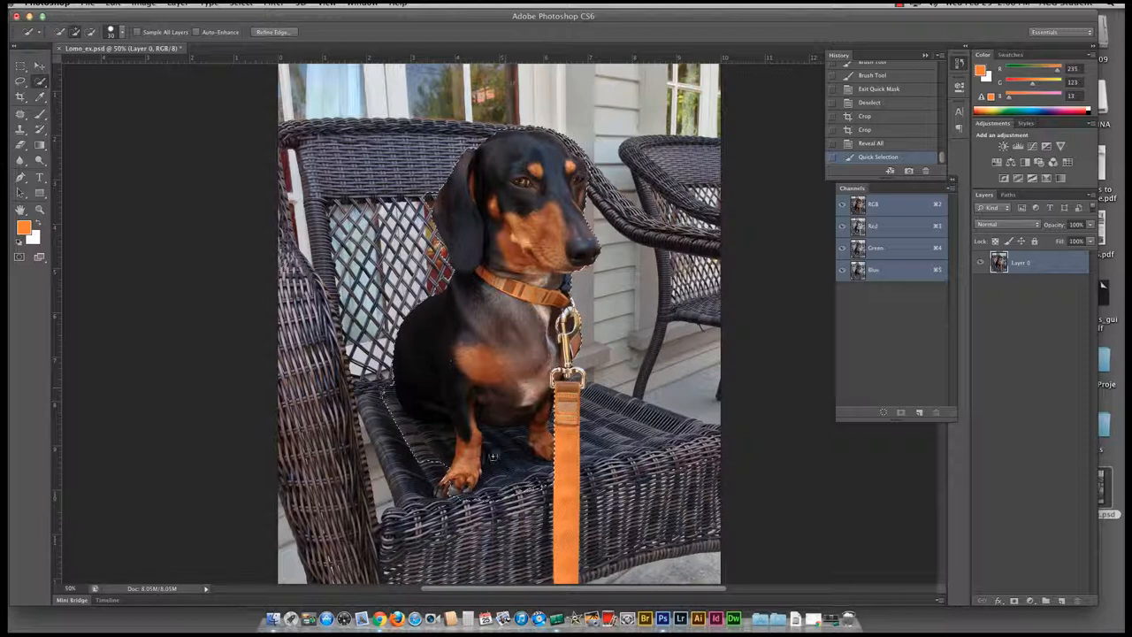
pyautogui.moveTo(500, 489)
pyautogui.mouseDown()
pyautogui.moveTo(499, 438)
pyautogui.moveTo(514, 432)
pyautogui.moveTo(489, 440)
pyautogui.mouseUp()
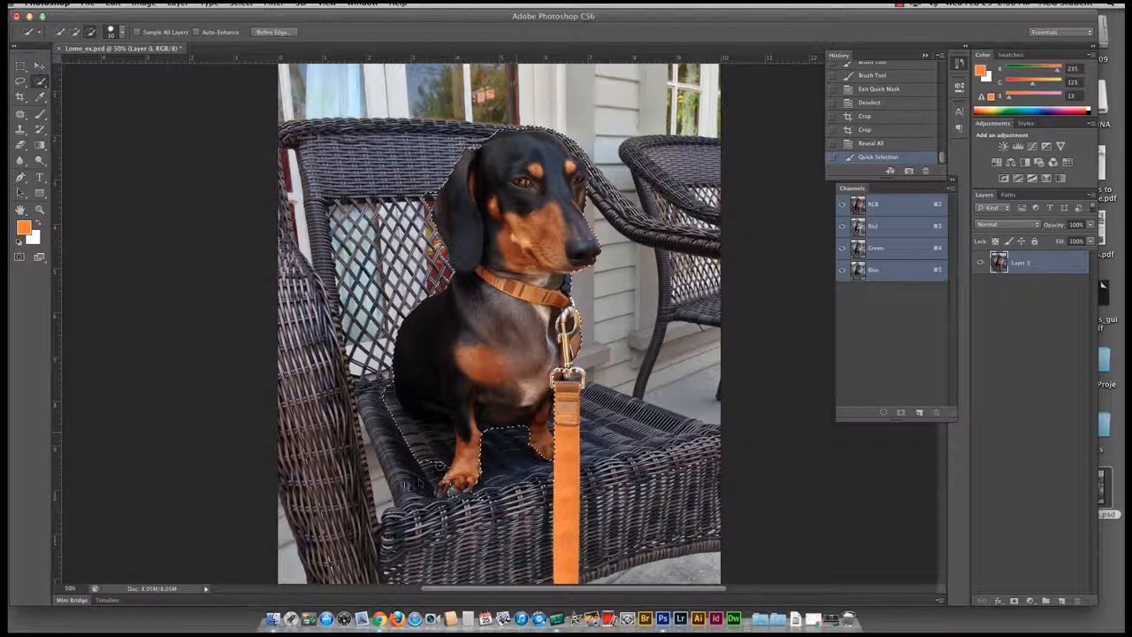
pyautogui.moveTo(422, 469)
pyautogui.mouseDown()
pyautogui.moveTo(436, 439)
pyautogui.moveTo(423, 426)
pyautogui.moveTo(440, 415)
pyautogui.moveTo(458, 427)
pyautogui.moveTo(462, 474)
pyautogui.moveTo(440, 489)
pyautogui.mouseUp()
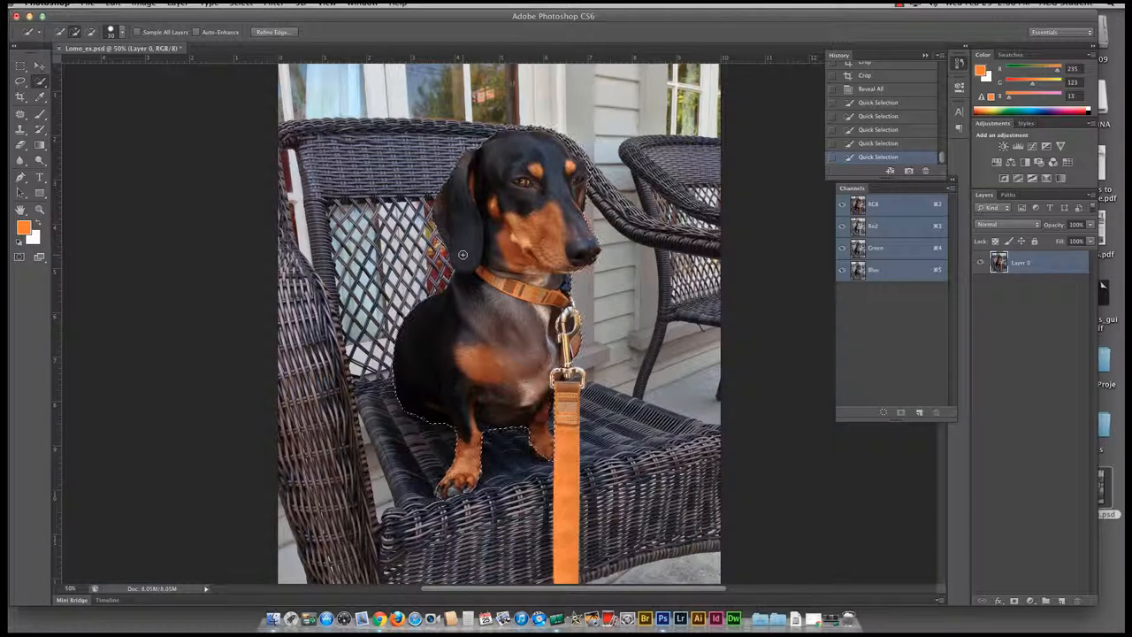
pyautogui.click(40, 81)
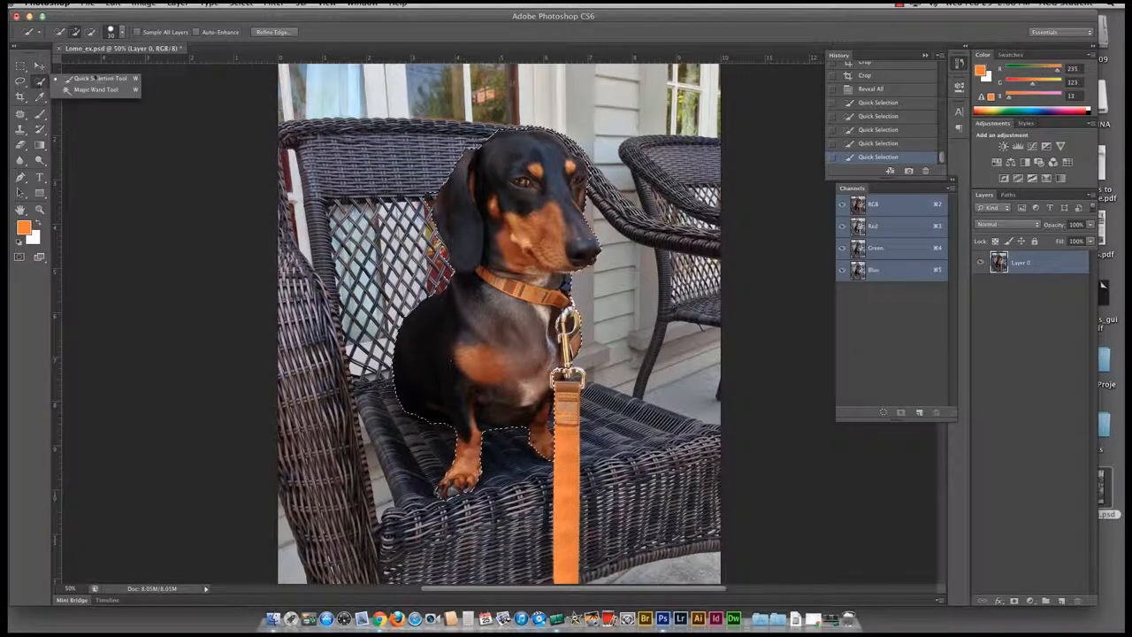
pyautogui.click(100, 79)
pyautogui.press('super+d')
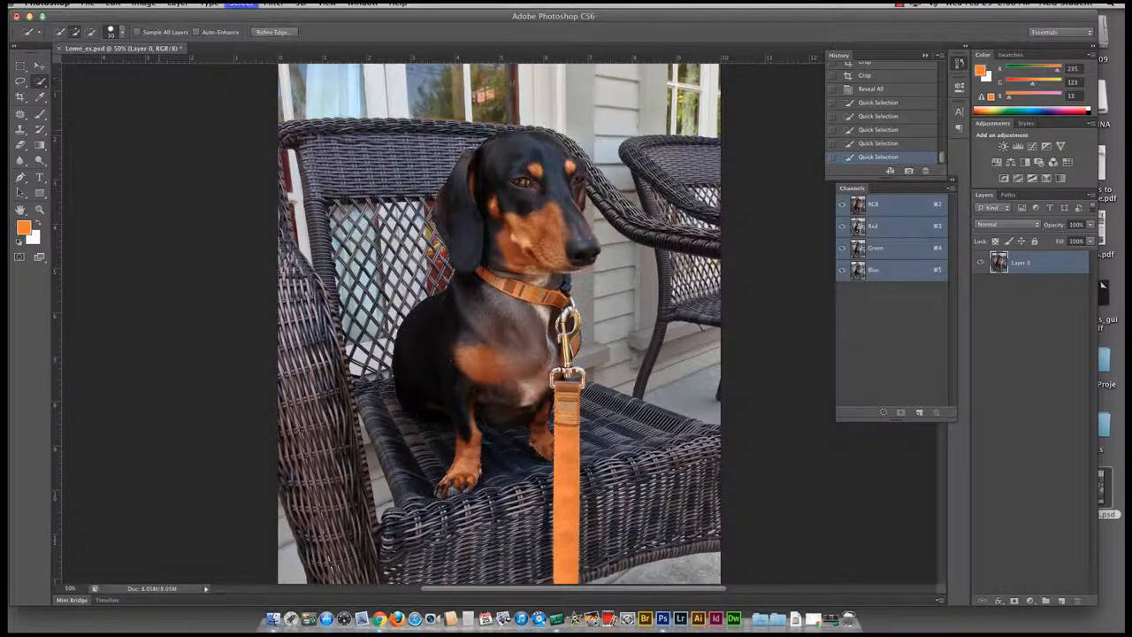
# Select part of the dog's face with Quick Selection, and add the tan lower parts of both front legs.
pyautogui.moveTo(523, 177)
pyautogui.mouseDown()
pyautogui.moveTo(513, 235)
pyautogui.moveTo(533, 259)
pyautogui.mouseUp()
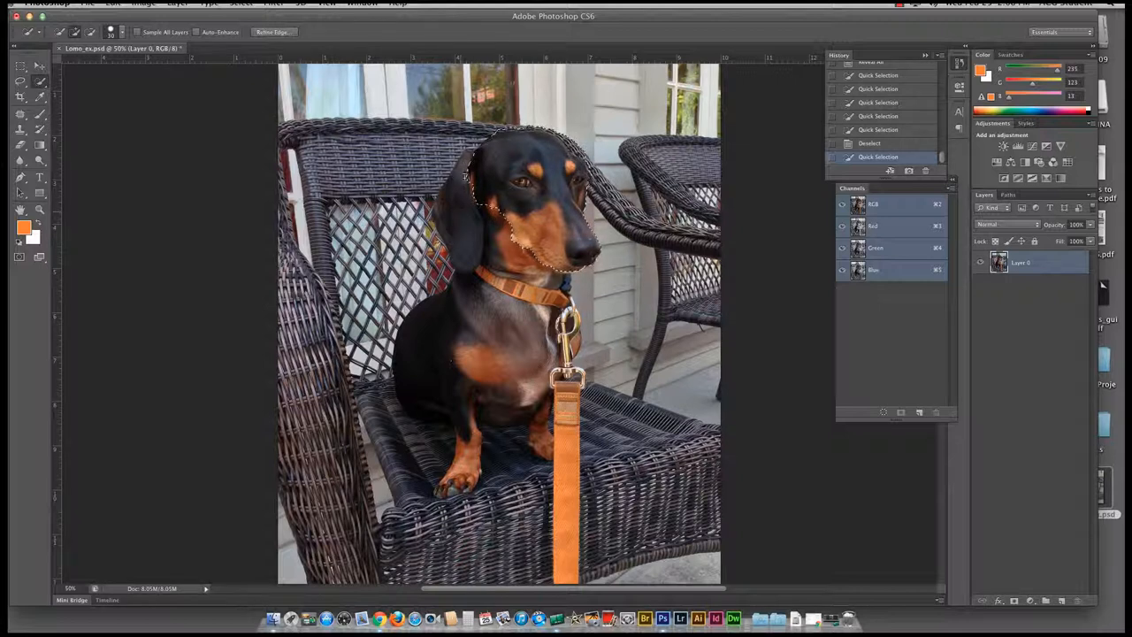
pyautogui.press('alt')
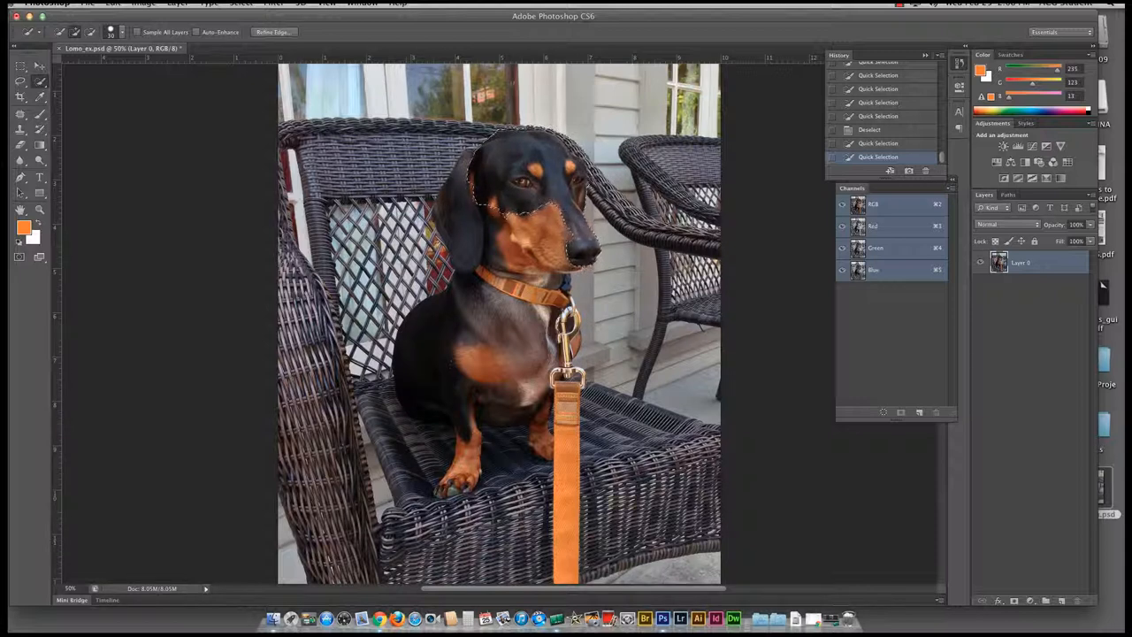
pyautogui.moveTo(467, 449); pyautogui.dragTo(460, 482)
pyautogui.moveTo(520, 448); pyautogui.dragTo(537, 418)
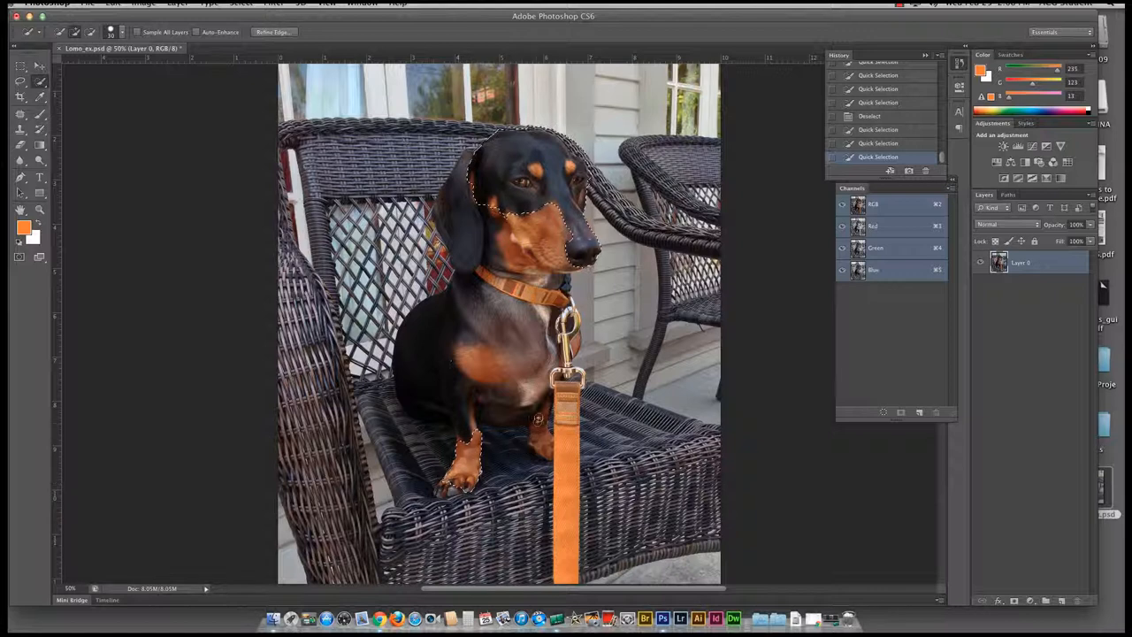
pyautogui.click(540, 446)
# Add the tan chest patch, the nose area and the window behind the far chair to the selection.
pyautogui.moveTo(474, 362); pyautogui.dragTo(496, 377)
pyautogui.click(500, 379)
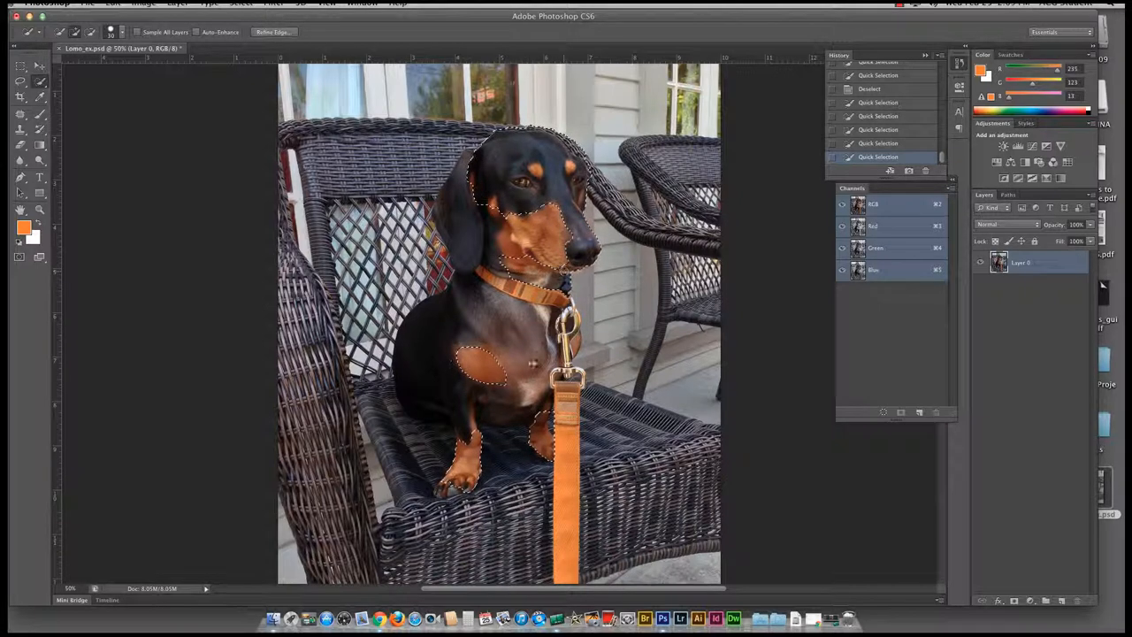
pyautogui.click(570, 257)
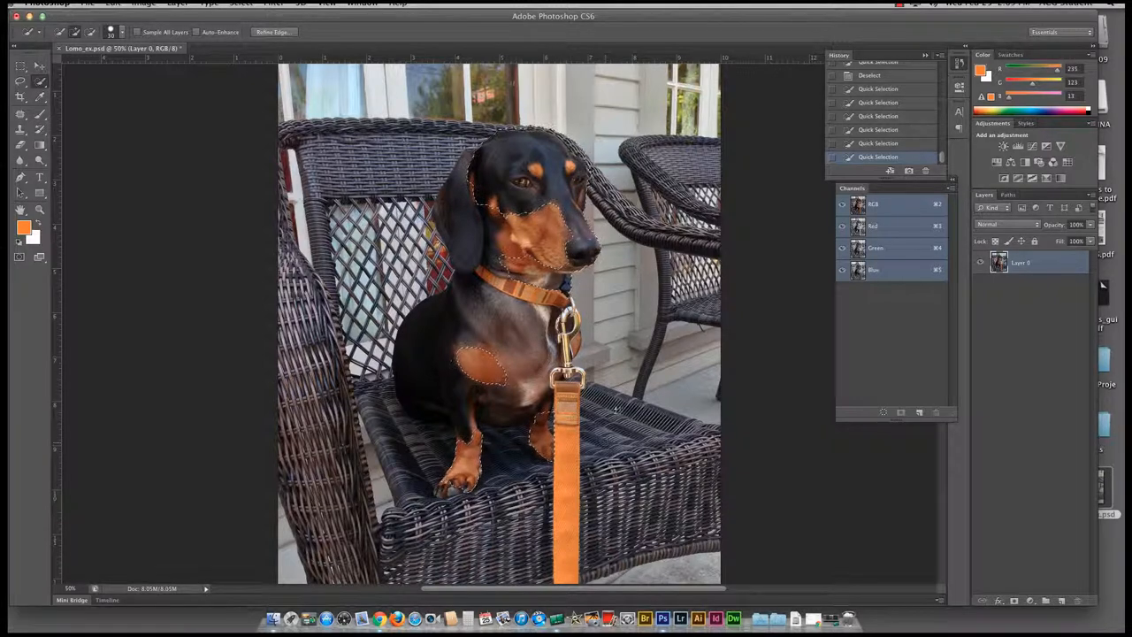
pyautogui.moveTo(689, 113)
pyautogui.mouseDown()
pyautogui.moveTo(689, 99)
pyautogui.moveTo(713, 149)
pyautogui.mouseUp()
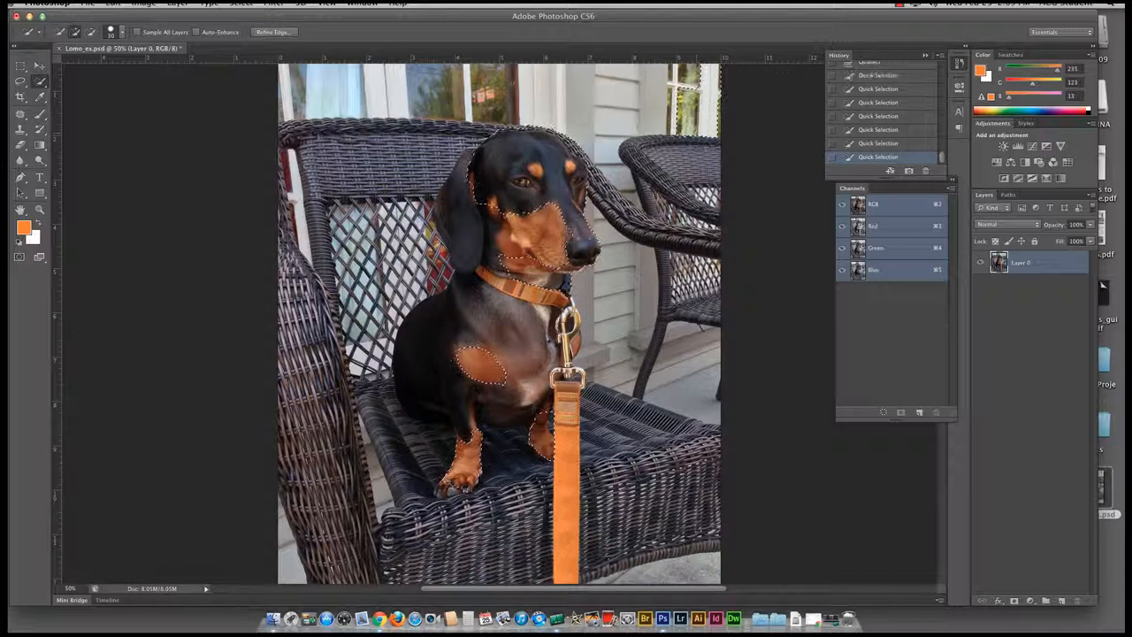